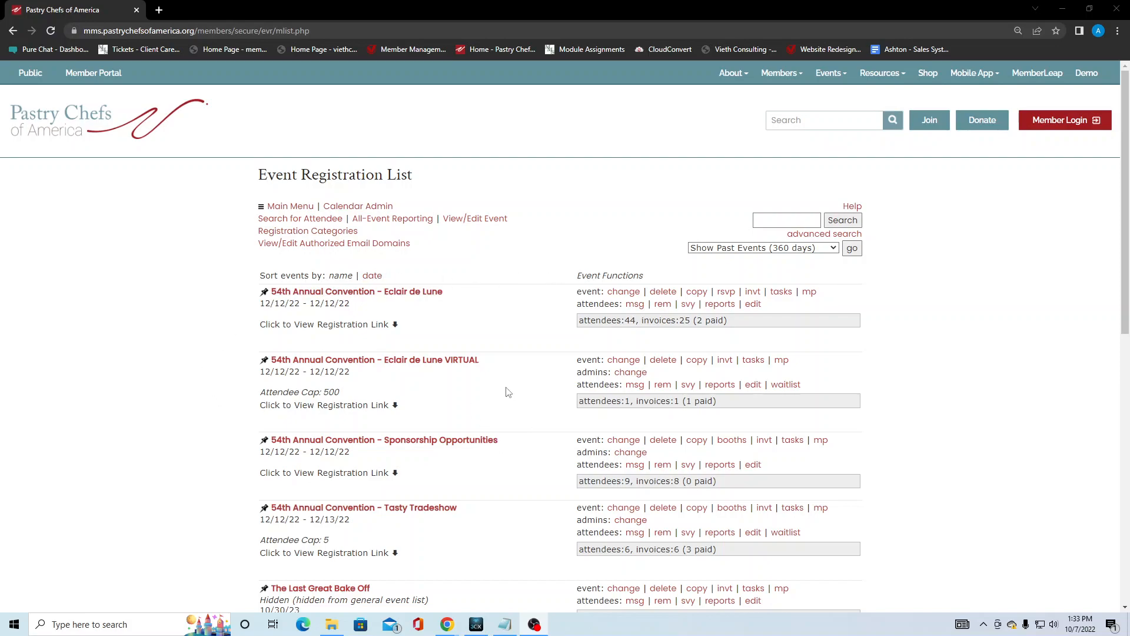
Save Test Event's general details and continue past its Event Packages page (page 2 of 4).
scroll(506, 391, "down", 5)
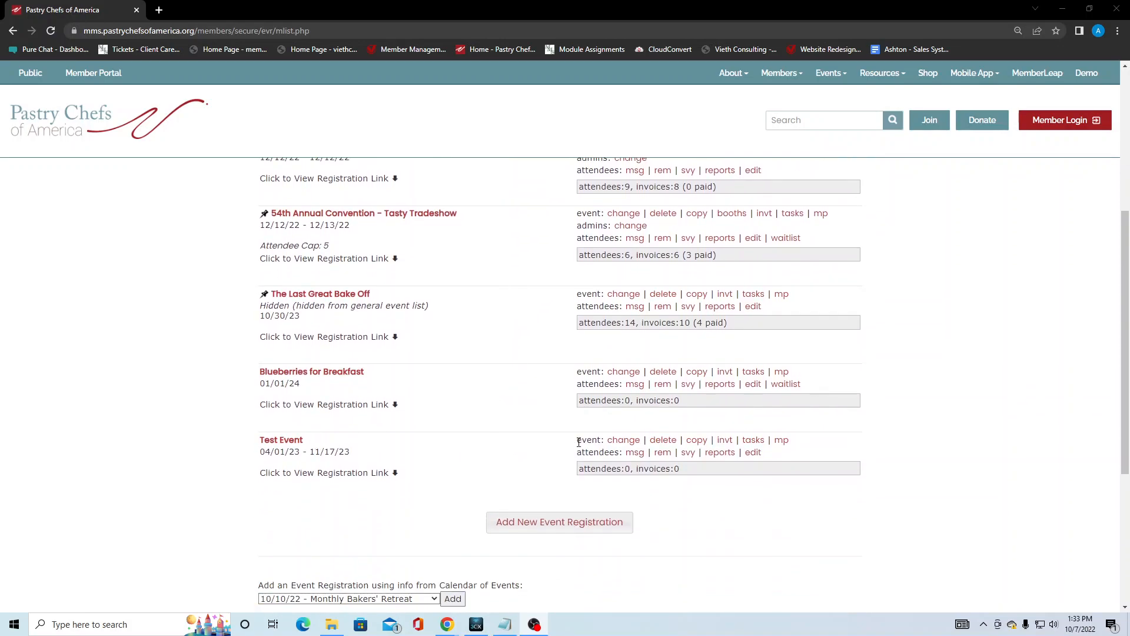
left_click(619, 445)
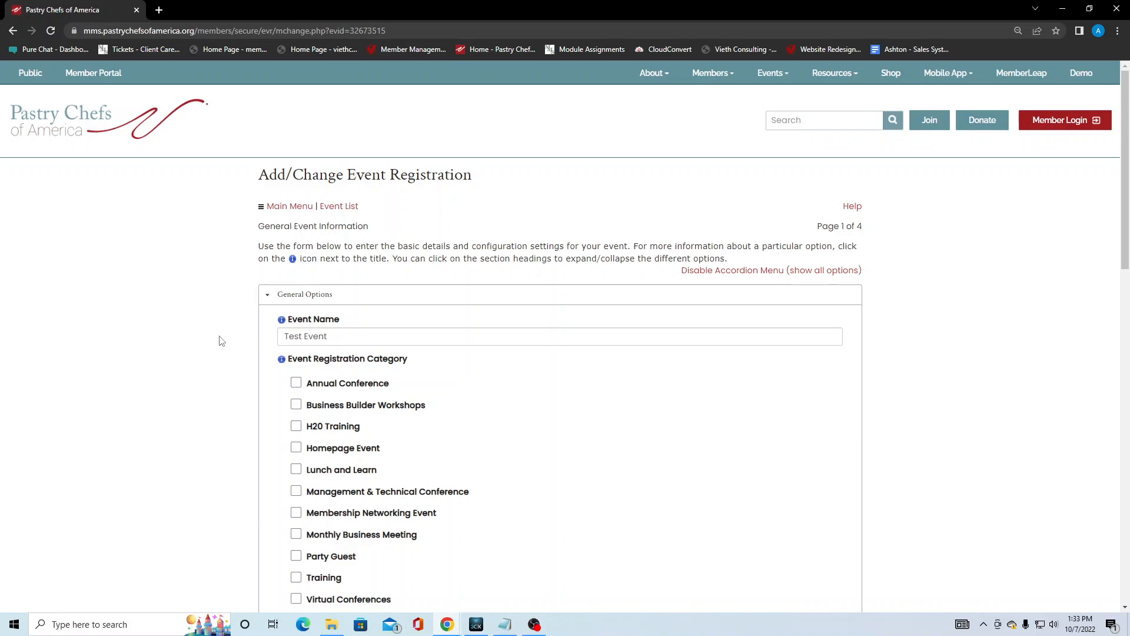
scroll(222, 330, "down", 12)
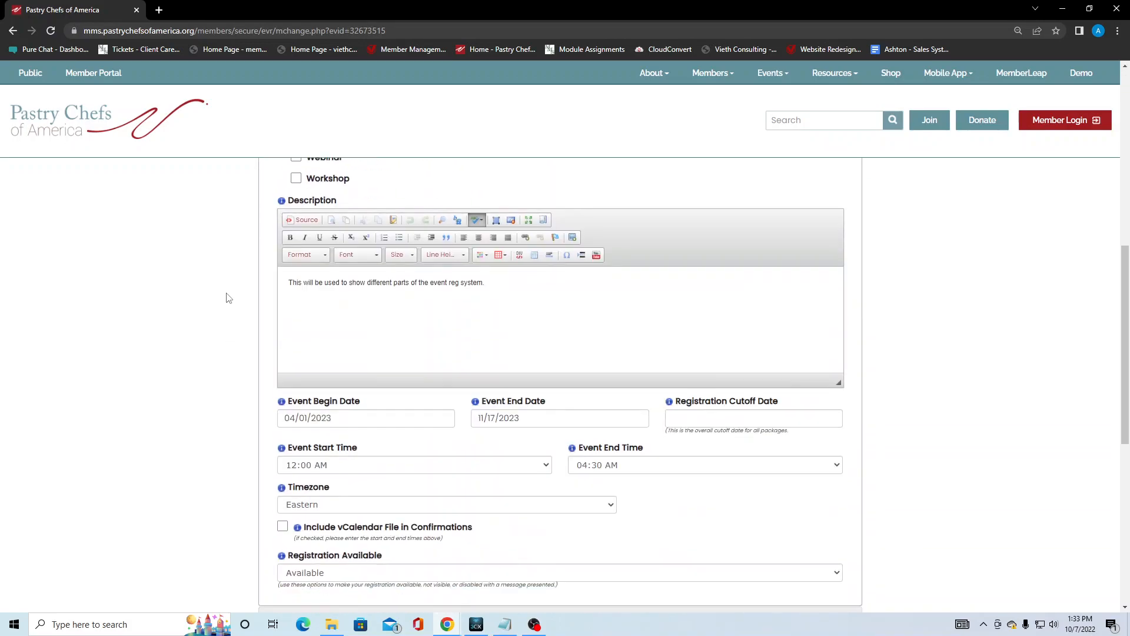
scroll(229, 298, "down", 3)
left_click(569, 361)
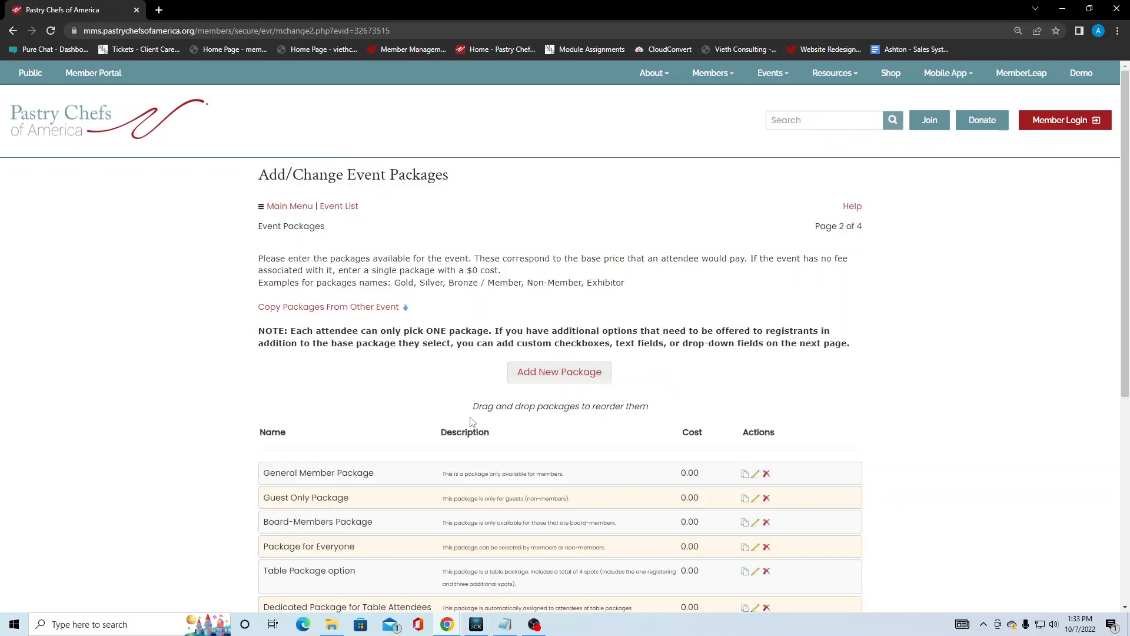
scroll(244, 471, "down", 3)
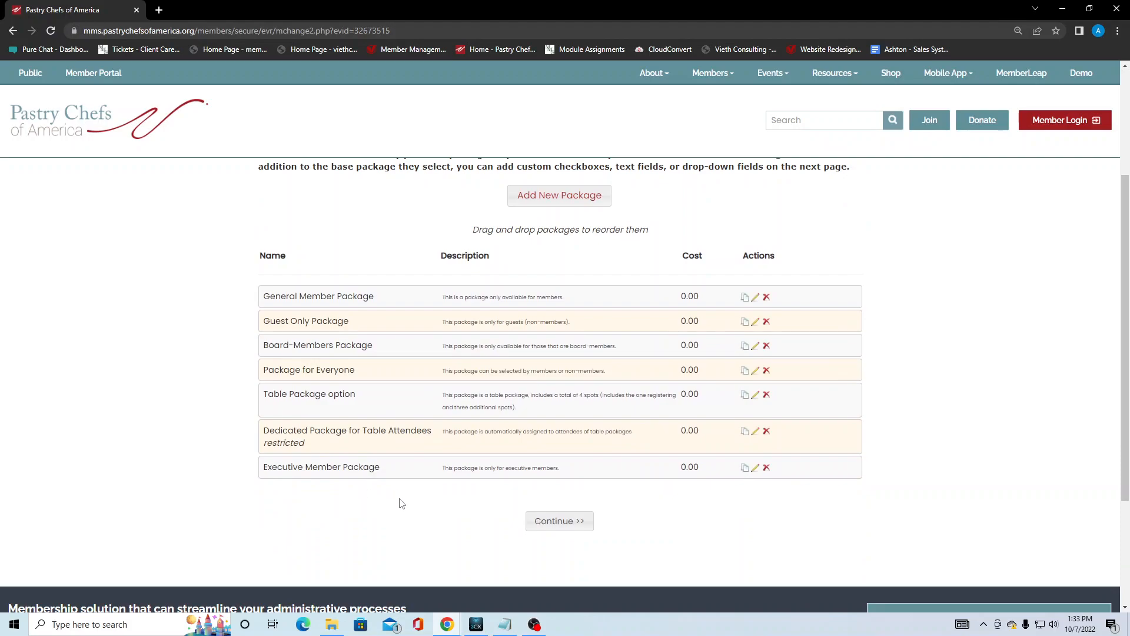
left_click(558, 524)
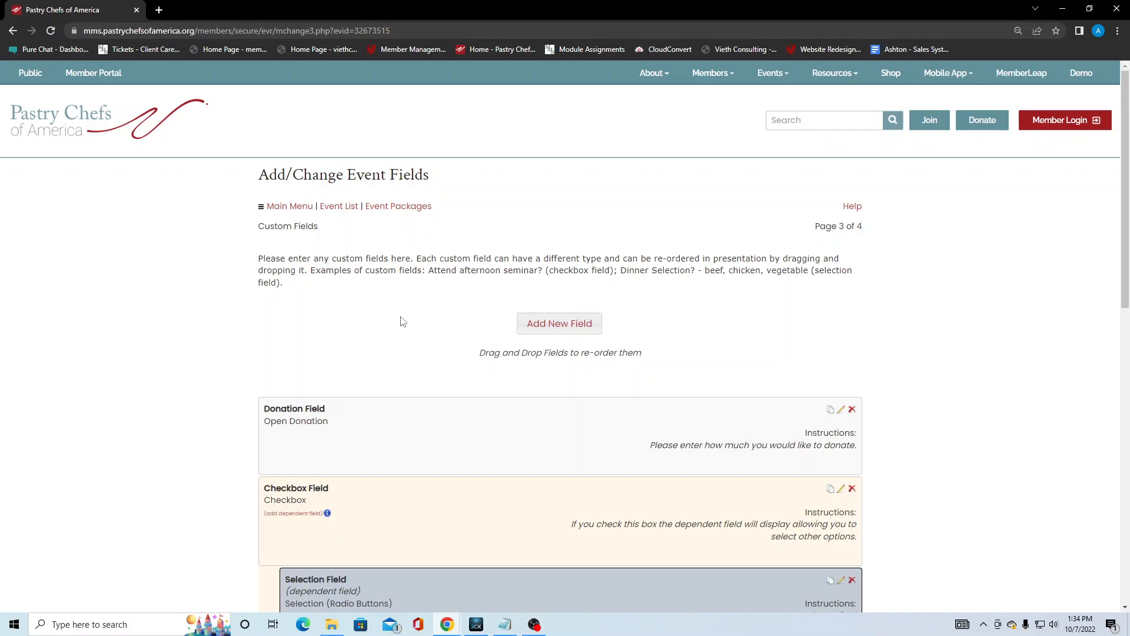
Scroll through the list of Donation, Checkbox, Selection, numeric, multi-line and text fields.
scroll(228, 334, "down", 2)
scroll(228, 333, "down", 6)
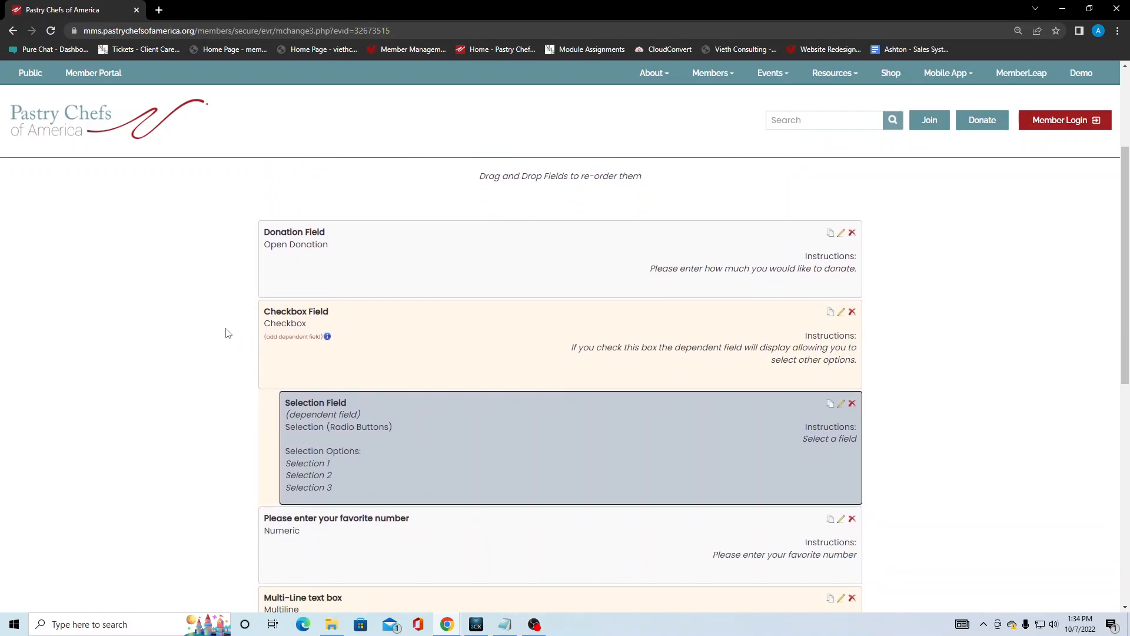
scroll(228, 333, "down", 1)
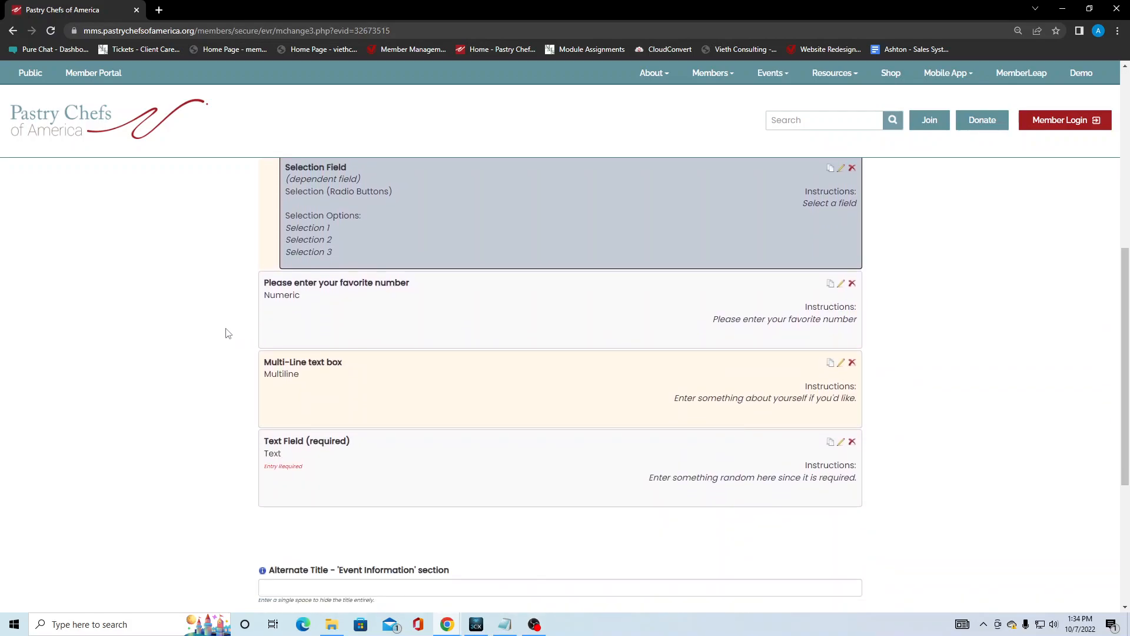
scroll(228, 333, "up", 4)
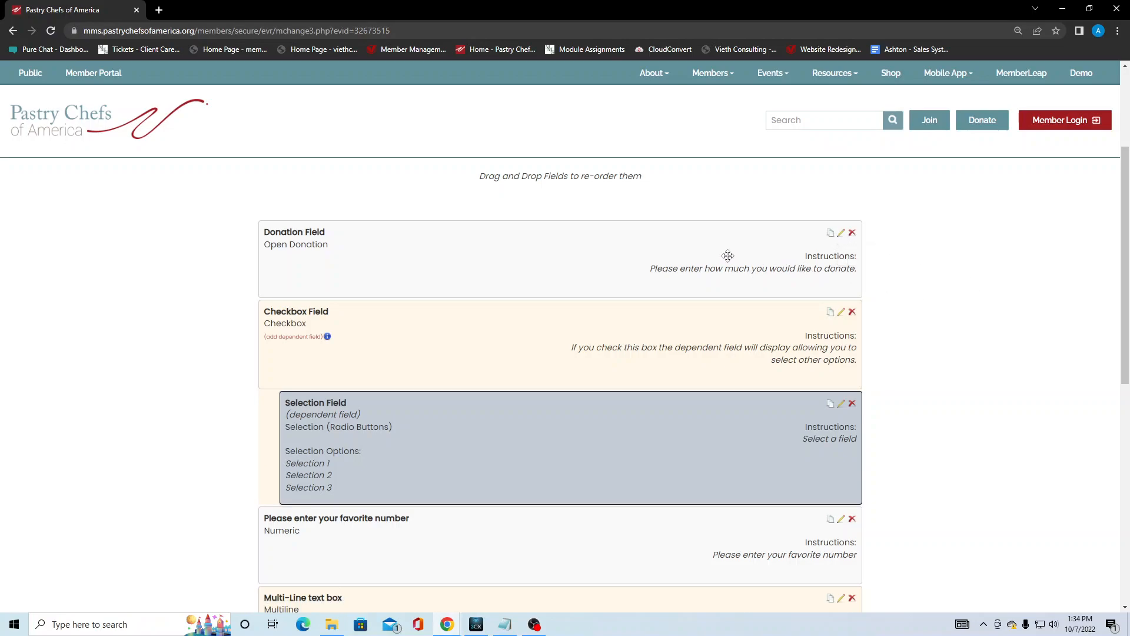
Duplicate the Donation Field to create Copy of Donation Field.
left_click(830, 237)
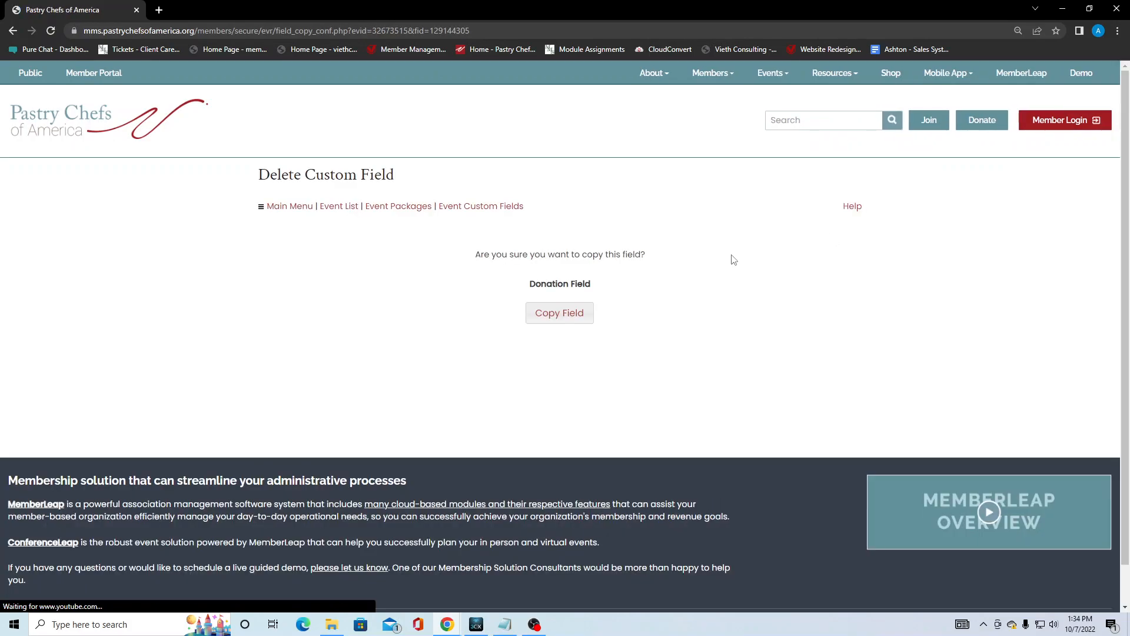
left_click(550, 325)
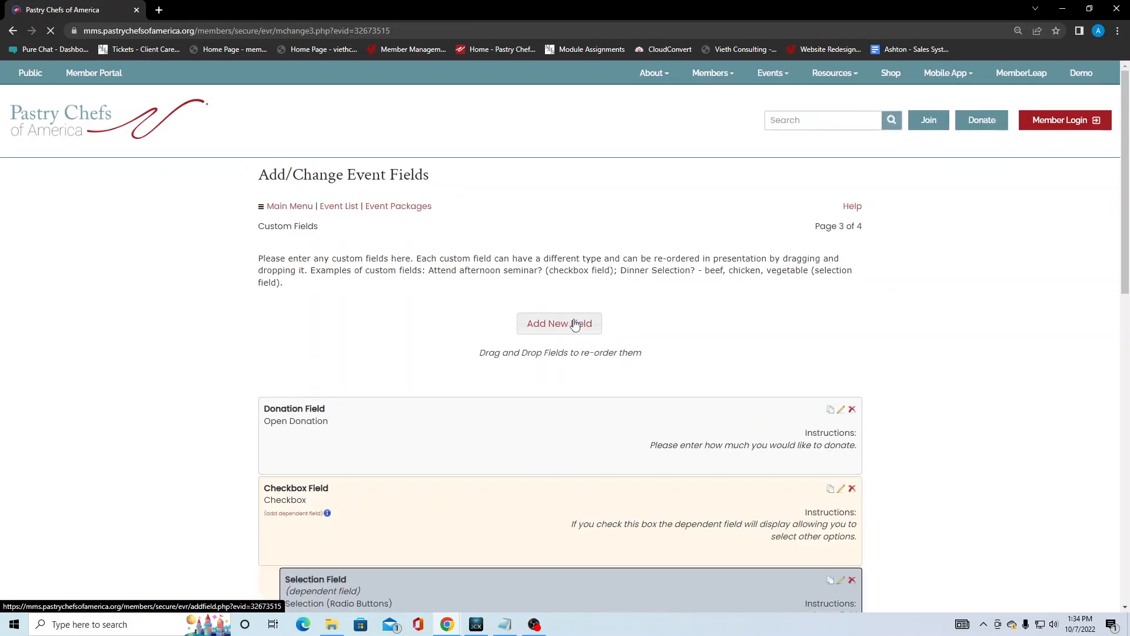
scroll(237, 370, "down", 7)
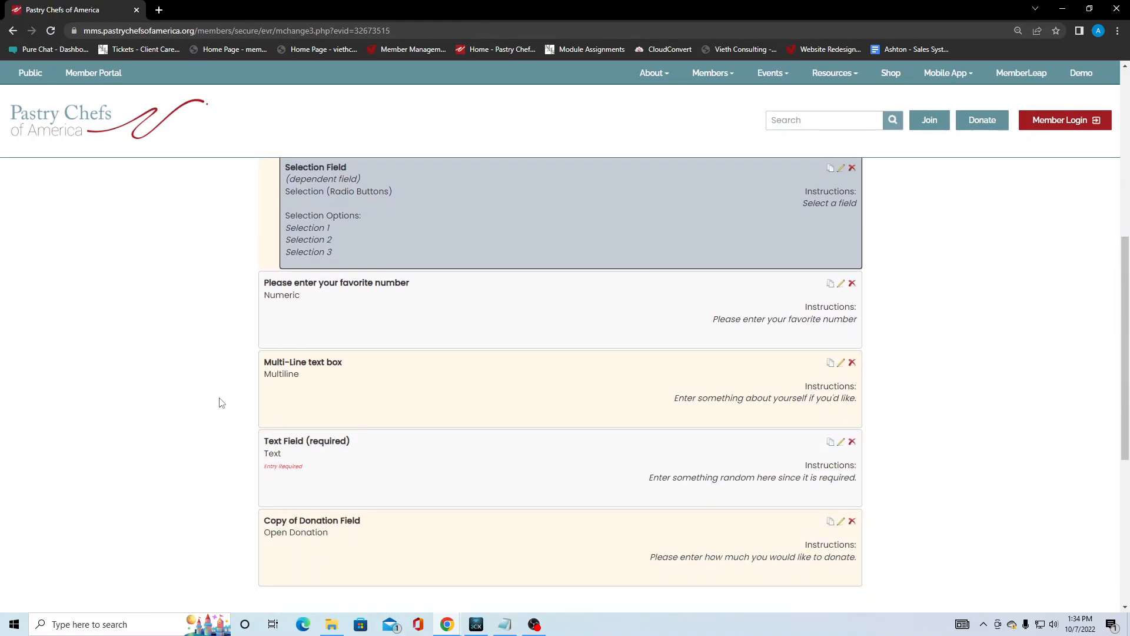
scroll(558, 521, "up", 4)
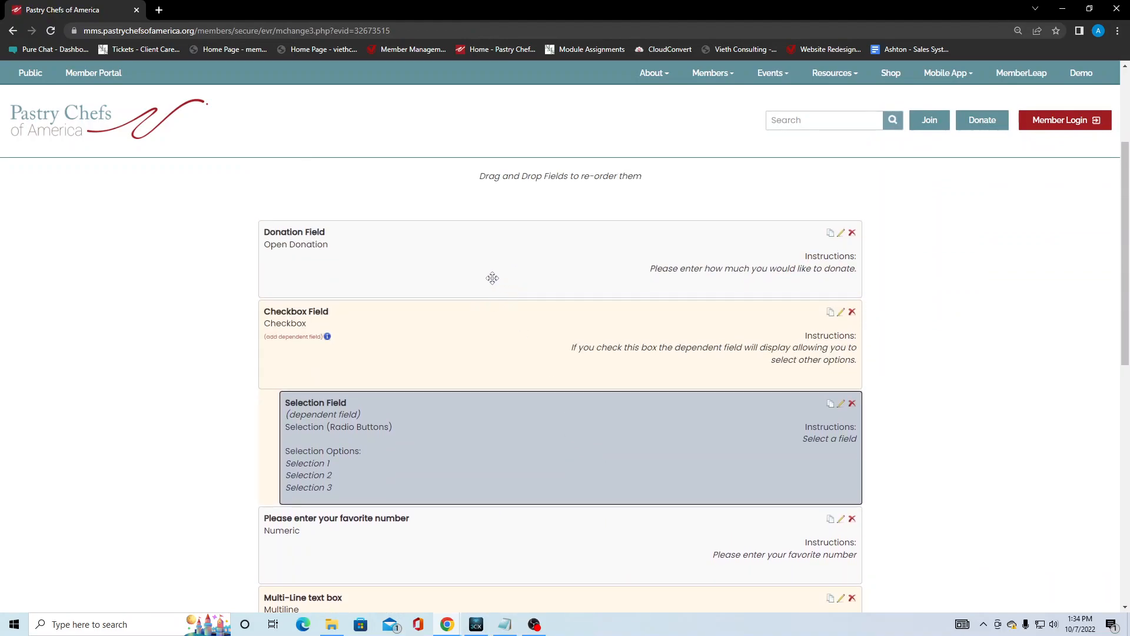
scroll(492, 277, "down", 4)
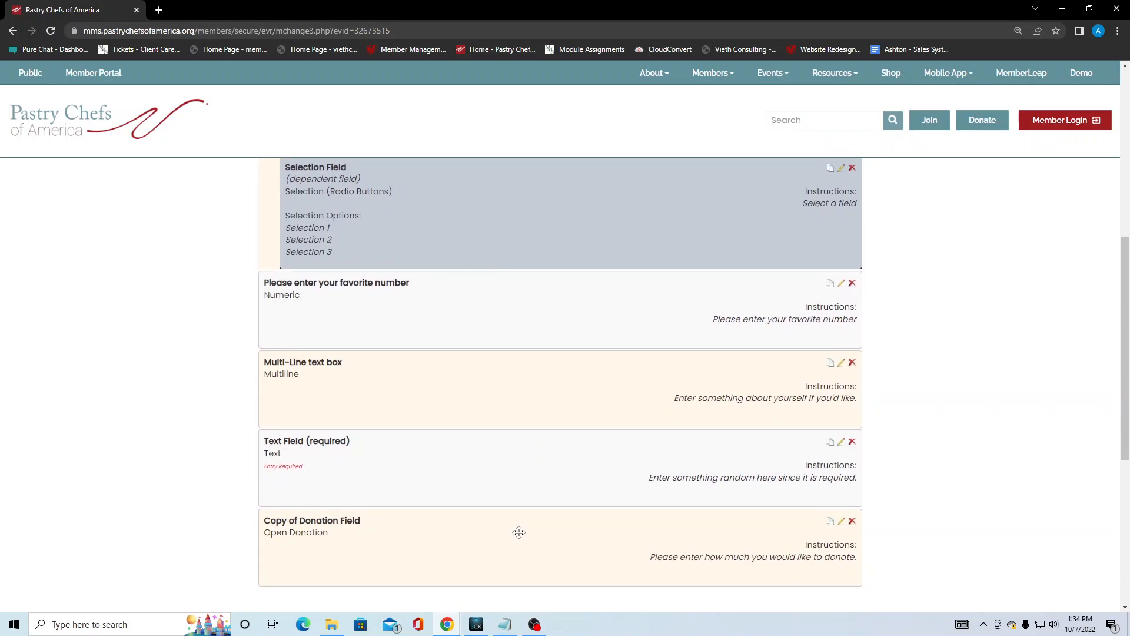
Drag Copy of Donation Field up to sit directly below Donation Field, above Checkbox Field.
left_click_drag(522, 542, 520, 370)
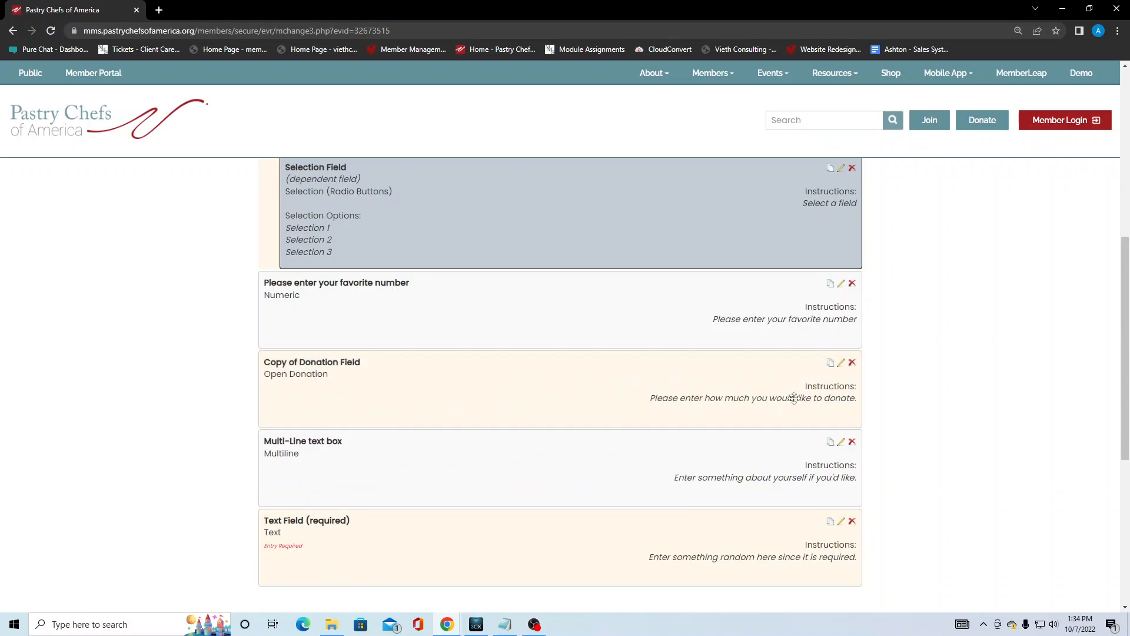
scroll(923, 404, "up", 3)
left_click_drag(483, 571, 467, 279)
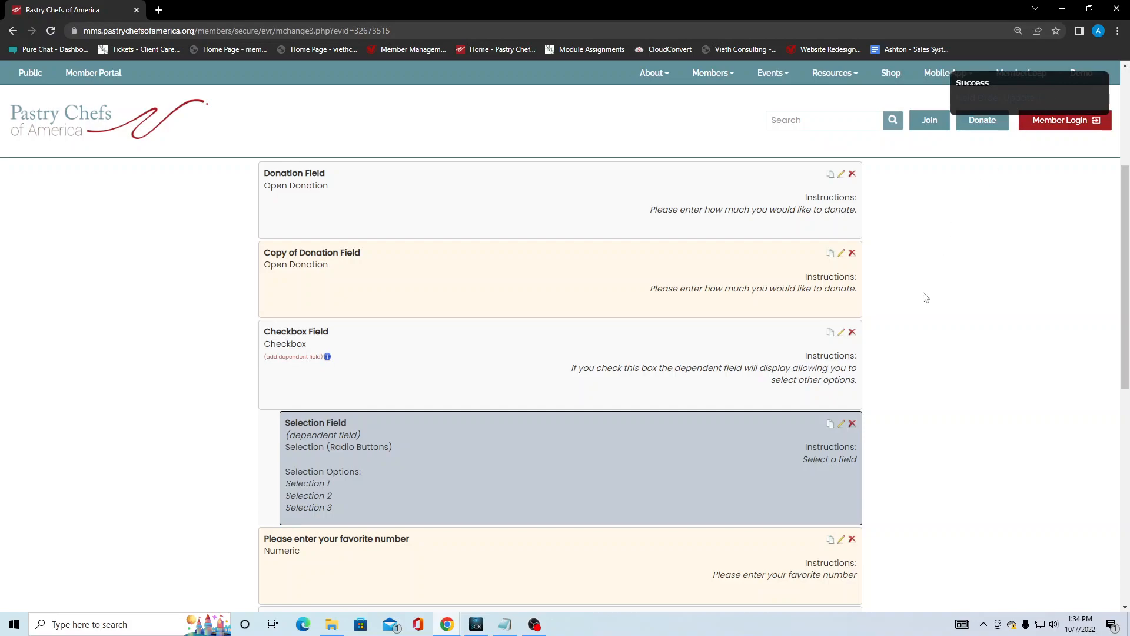
scroll(585, 231, "up", 2)
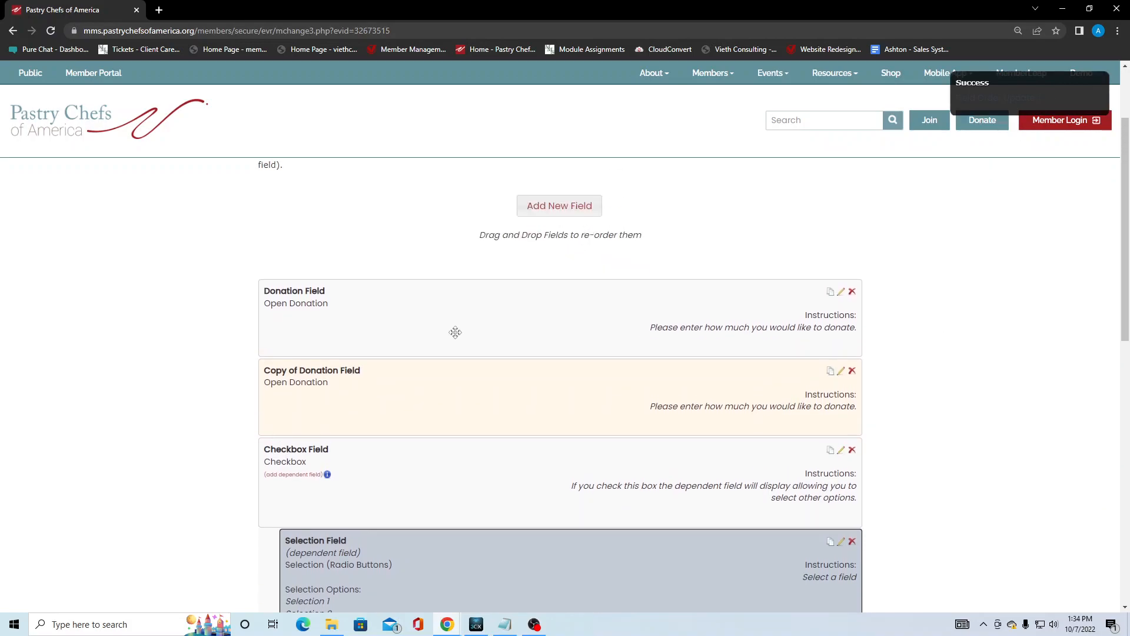
Delete the Copy of Donation Field.
left_click(852, 371)
left_click(567, 343)
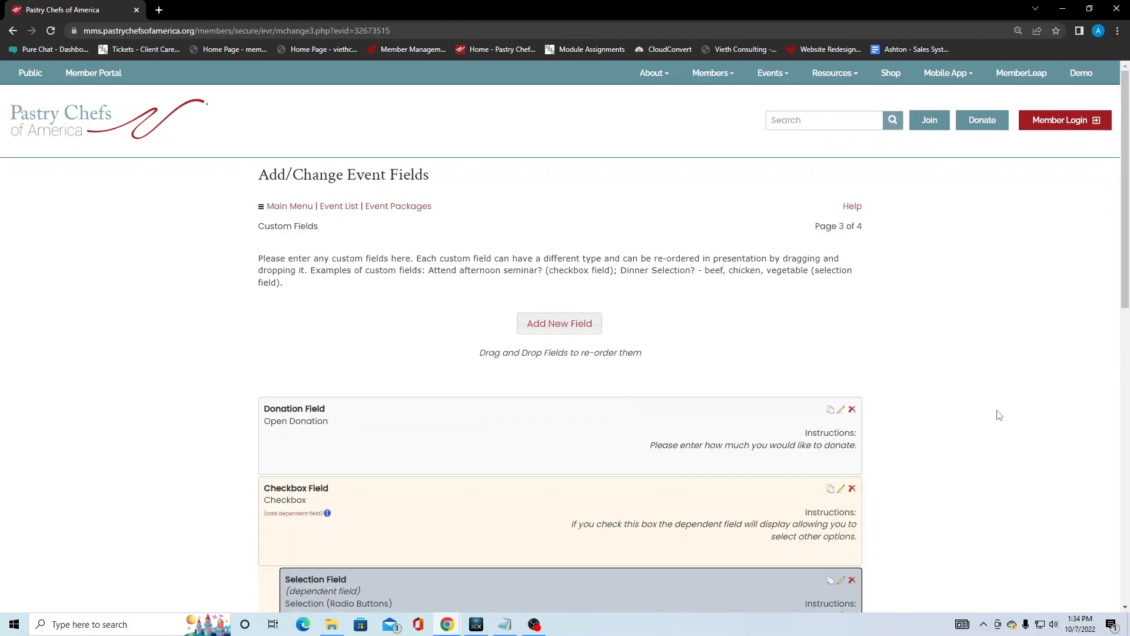
scroll(942, 409, "down", 1)
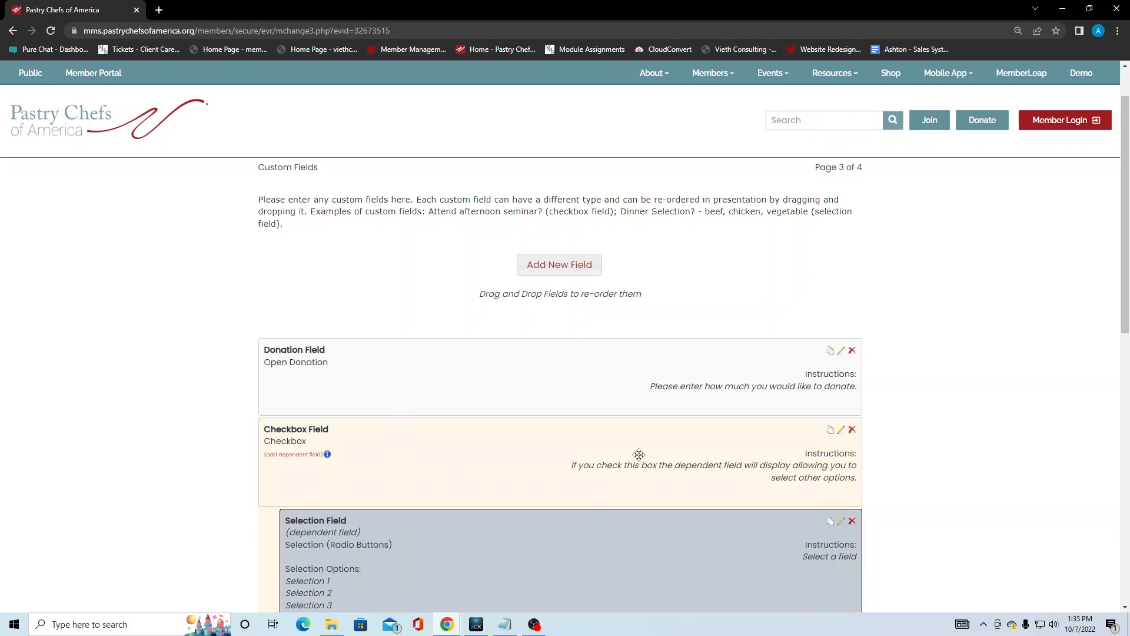
Start a new field and highlight the available counts: Numeric 99, Selection 189.
left_click(559, 274)
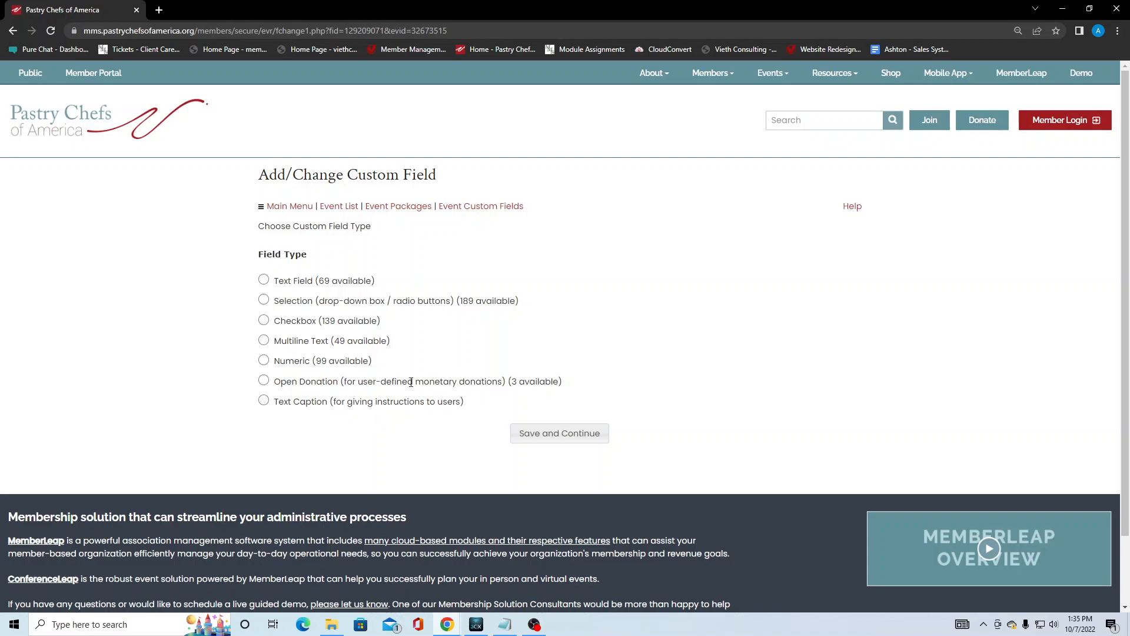
left_click_drag(318, 361, 362, 362)
left_click(383, 364)
left_click_drag(460, 302, 516, 301)
Return to Event Custom Fields and duplicate the dependent Selection Field.
left_click(549, 299)
left_click(488, 208)
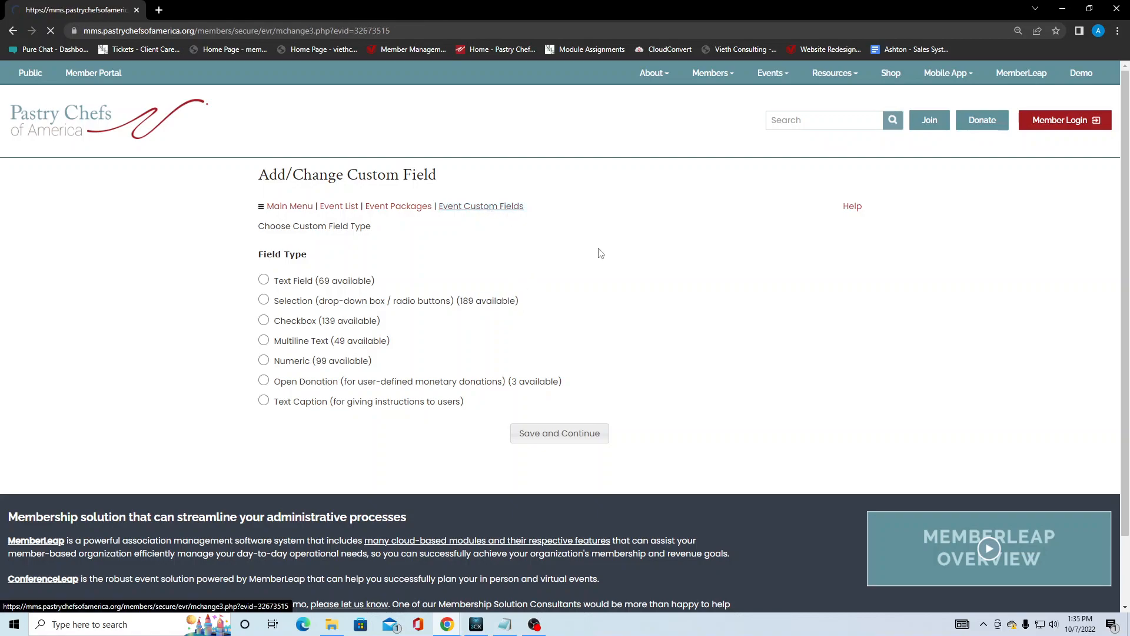
scroll(548, 329, "down", 2)
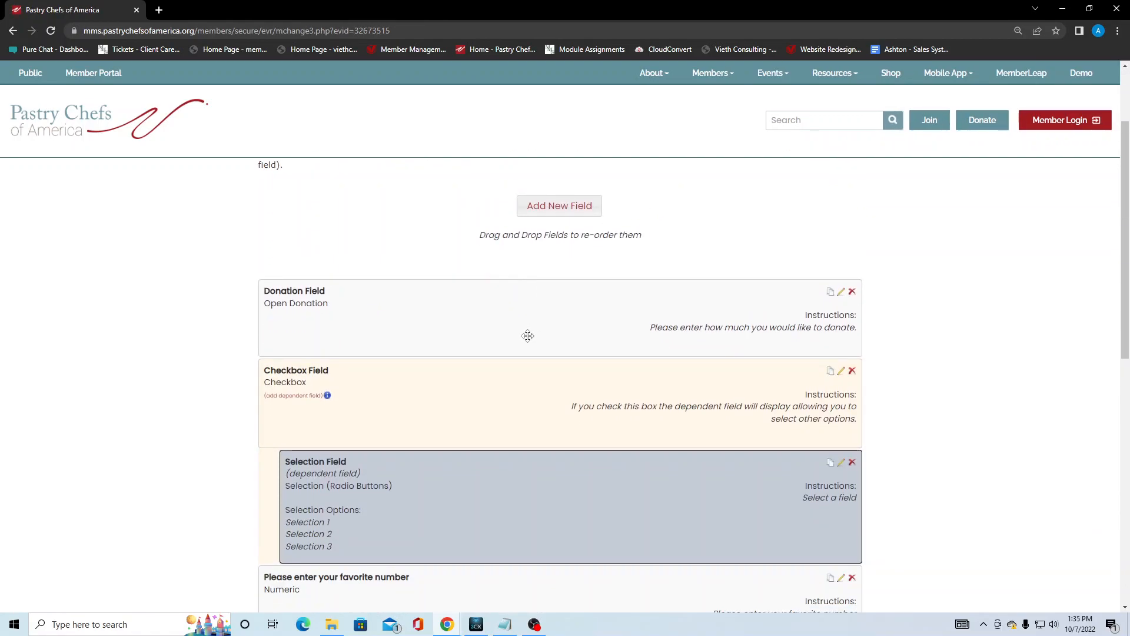
scroll(527, 336, "down", 2)
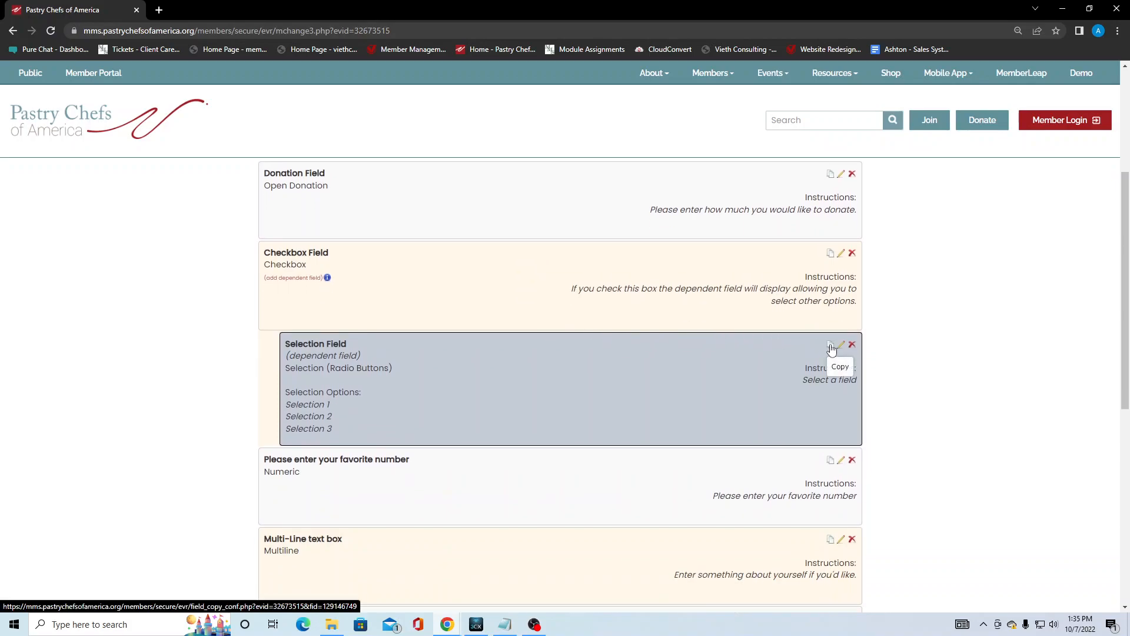
left_click(830, 347)
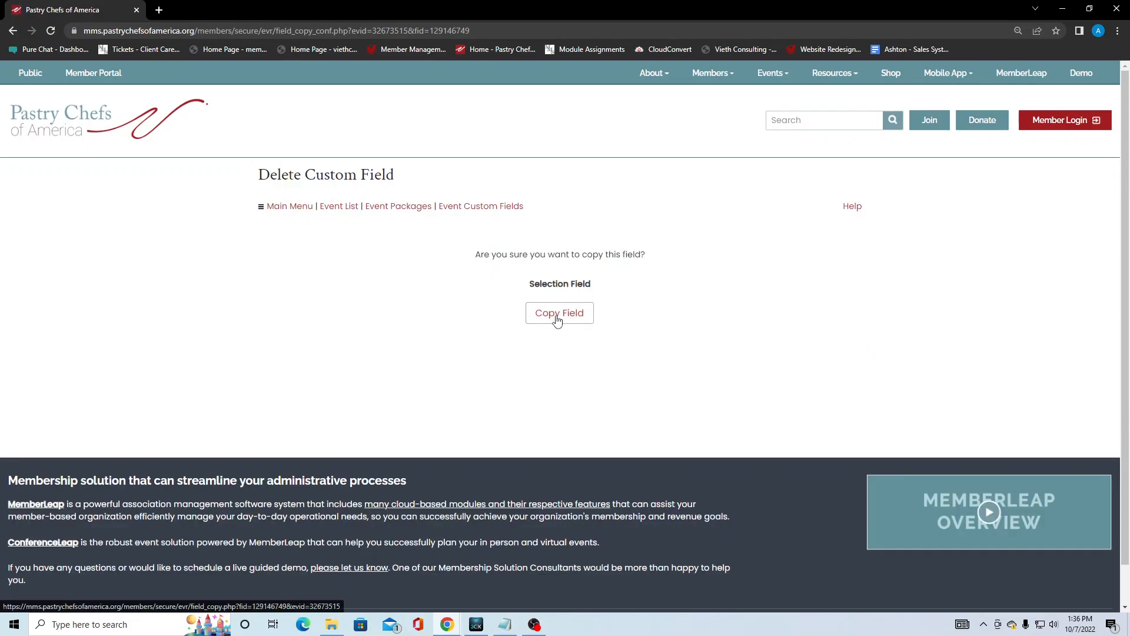
left_click(558, 315)
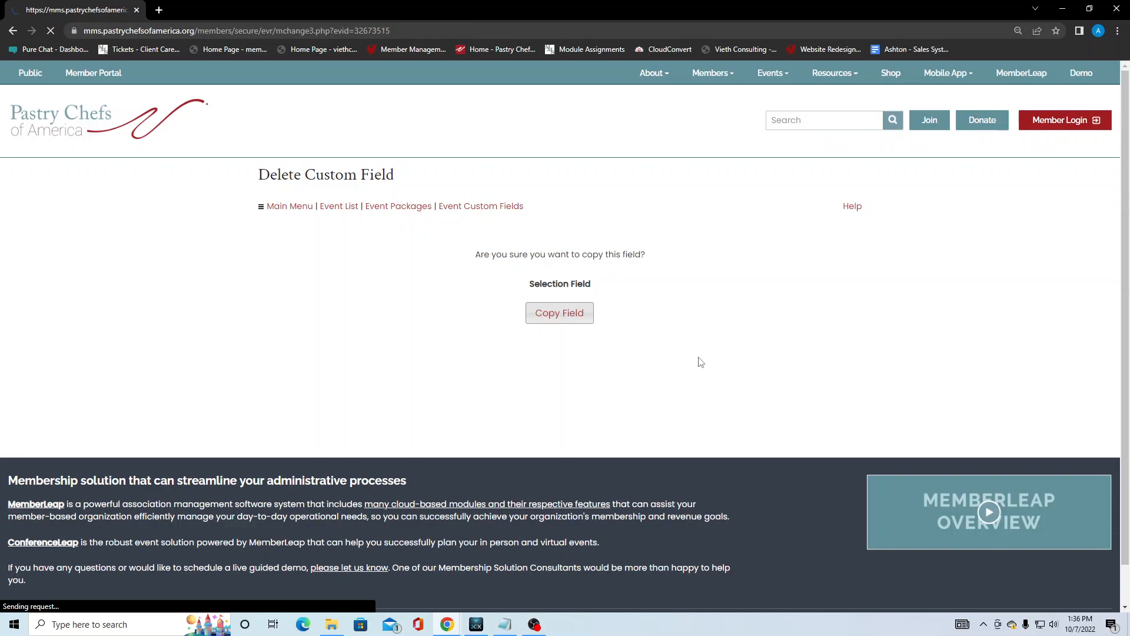
Check that the Selection type's available count dropped to 188, then return to the list.
scroll(609, 400, "down", 3)
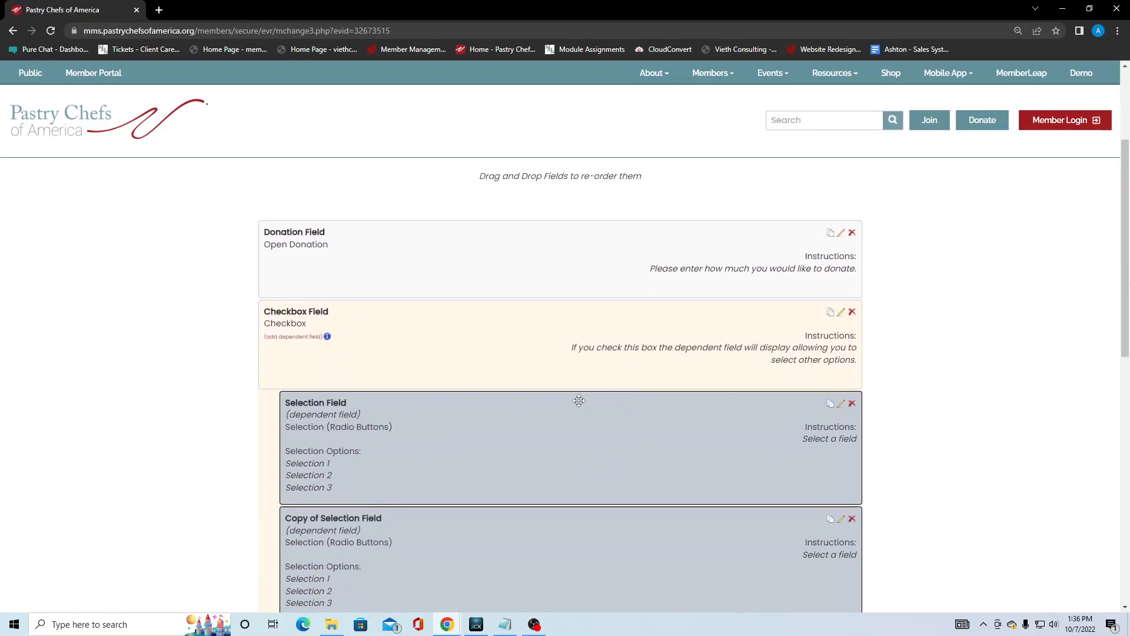
scroll(577, 401, "down", 1)
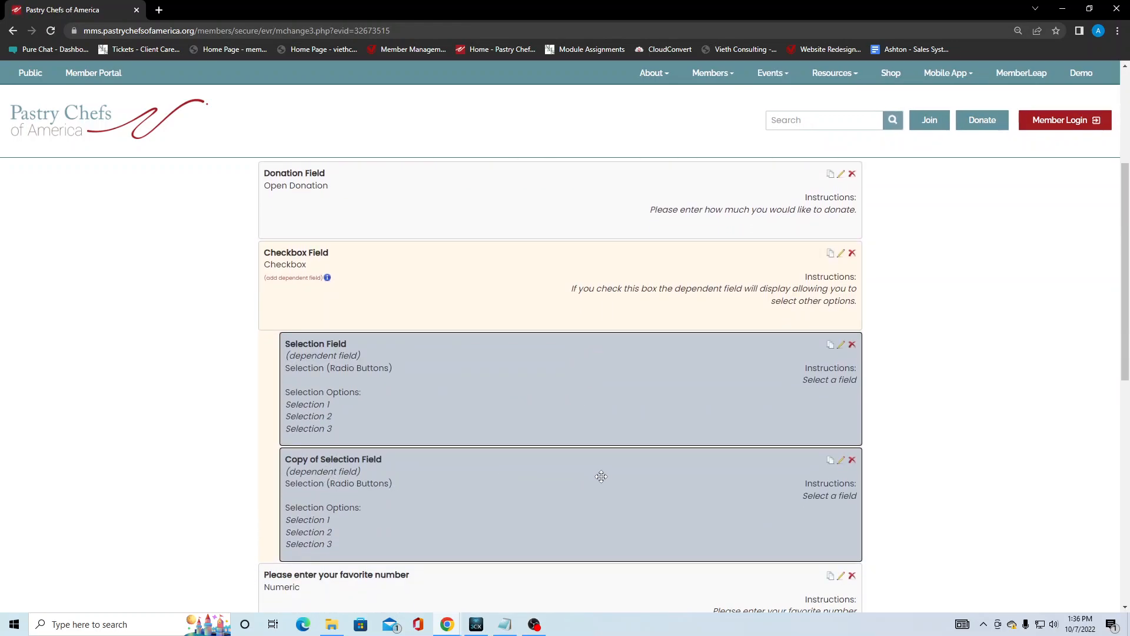
scroll(541, 459, "up", 3)
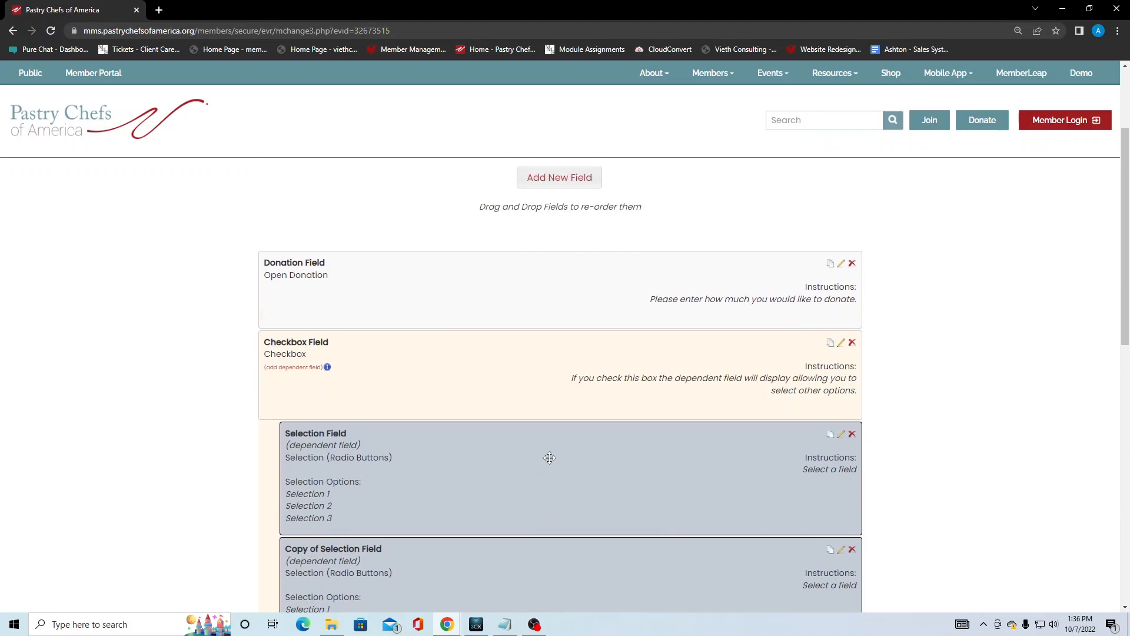
left_click(572, 272)
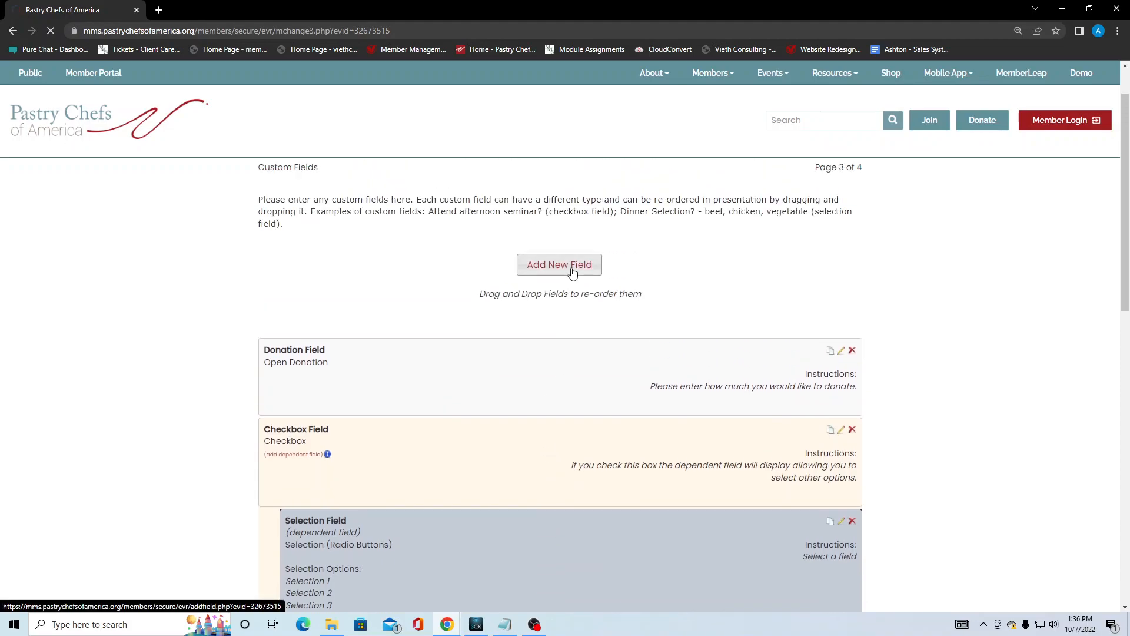
left_click_drag(459, 302, 469, 302)
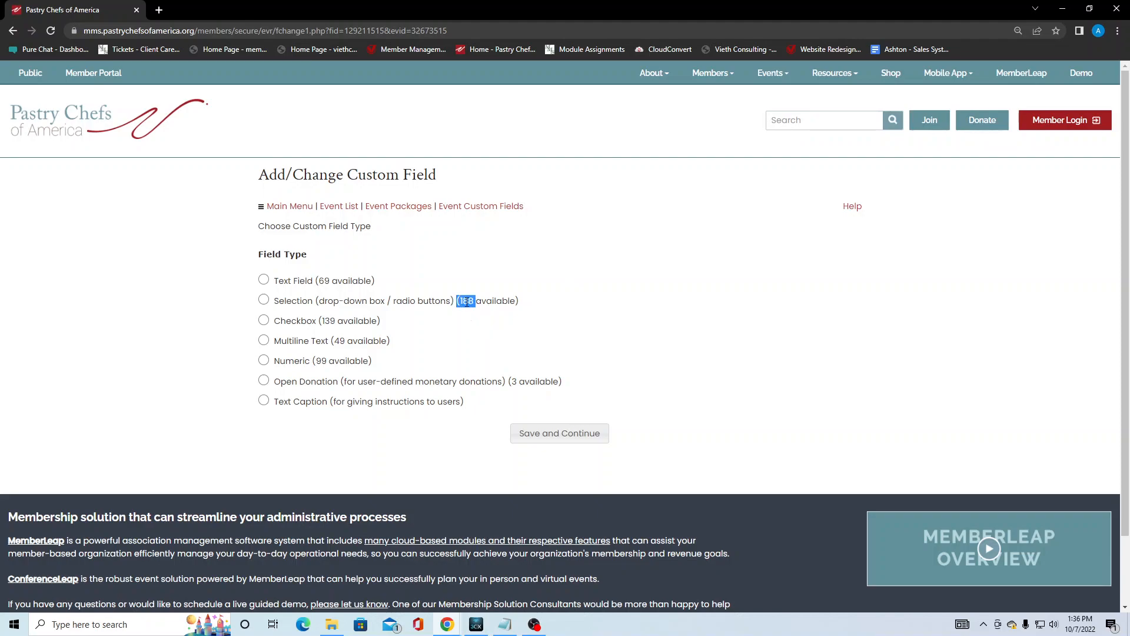
left_click(535, 303)
left_click(484, 213)
Delete the copied Selection Field.
scroll(195, 411, "down", 4)
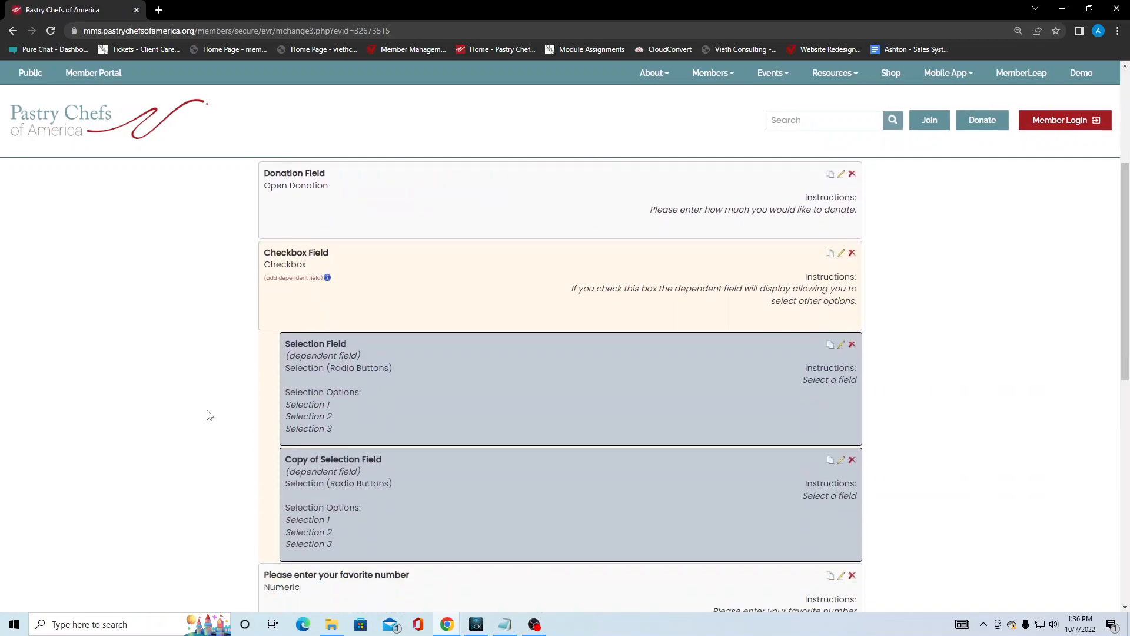
left_click(852, 460)
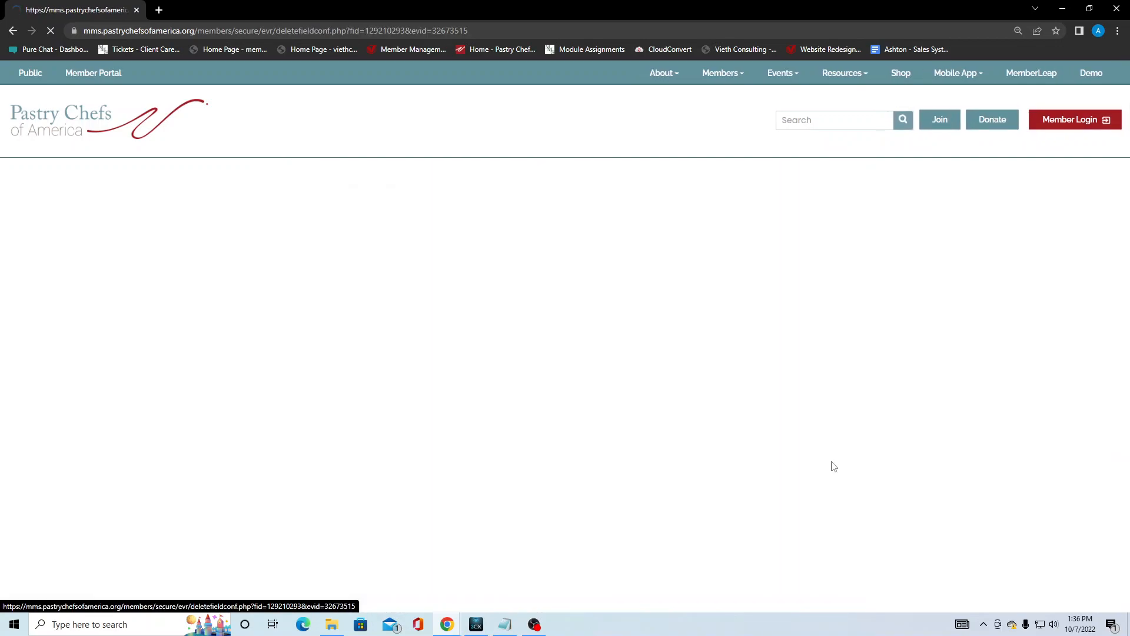
left_click(542, 347)
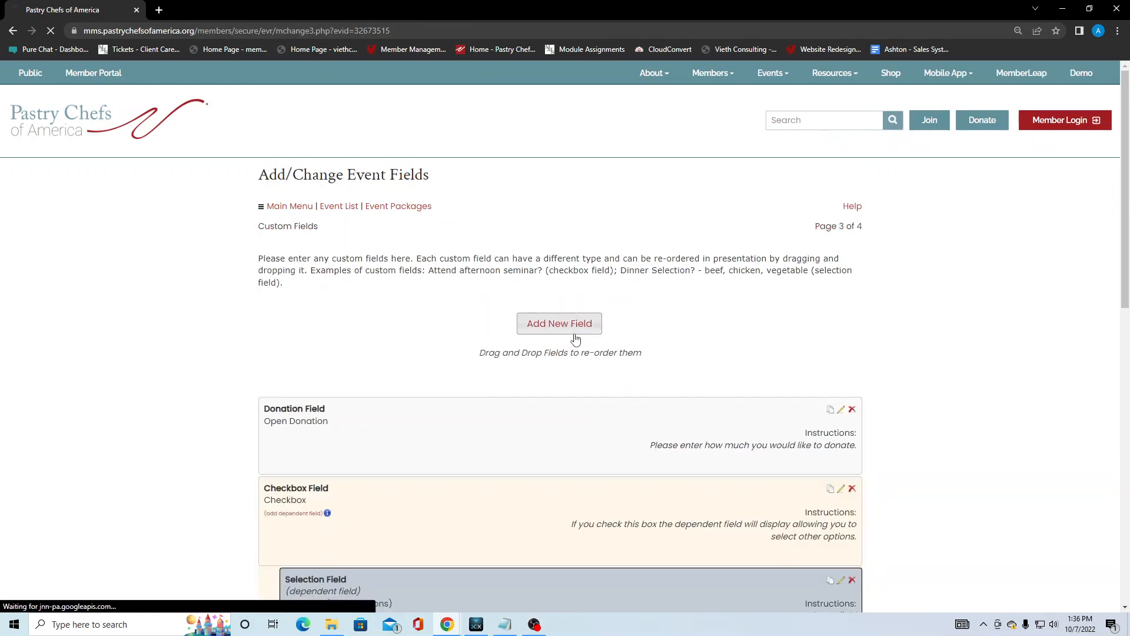
Start a new field and highlight the 188 Selection fields available.
left_click(576, 337)
left_click_drag(462, 304, 474, 303)
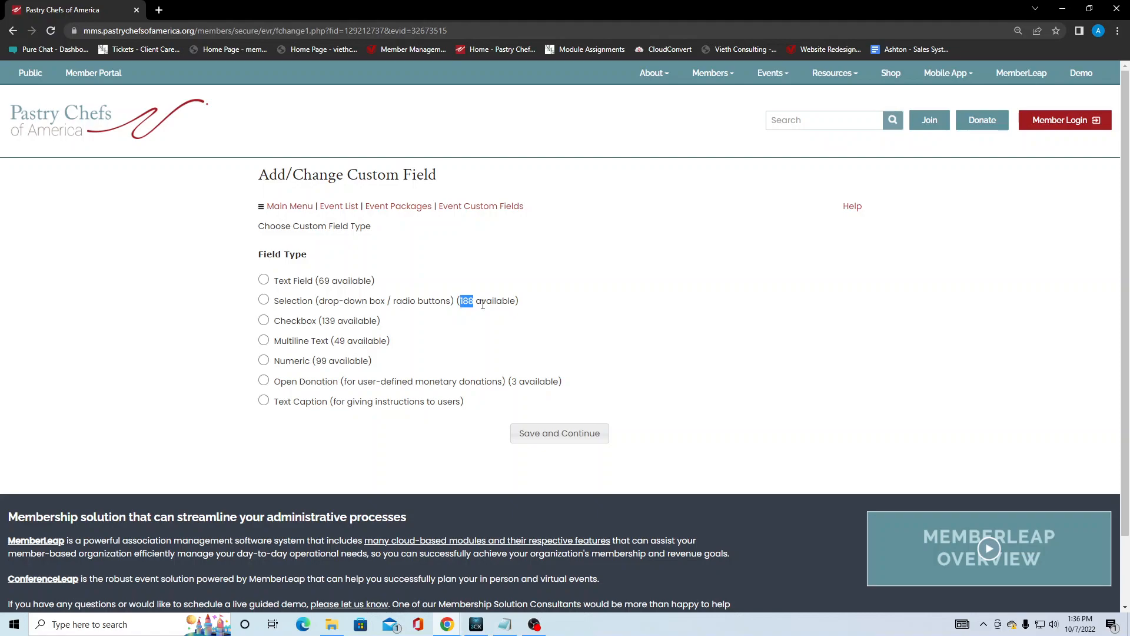
left_click(521, 307)
Back on the custom field list, open Donation Field for editing and review its instructions and options.
left_click(470, 207)
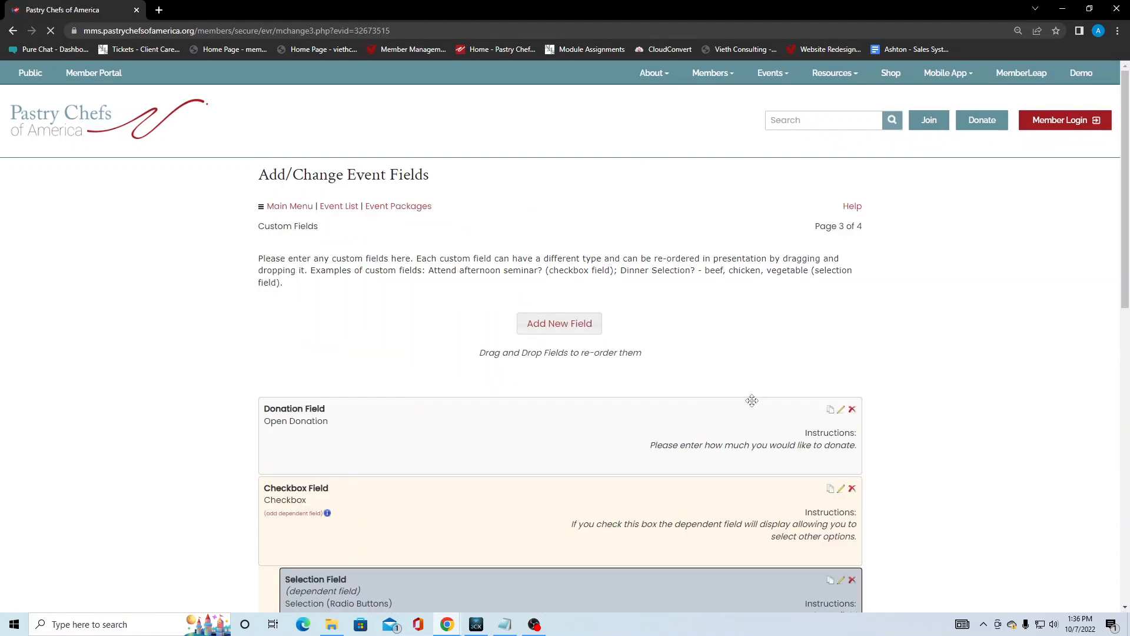
scroll(939, 430, "down", 2)
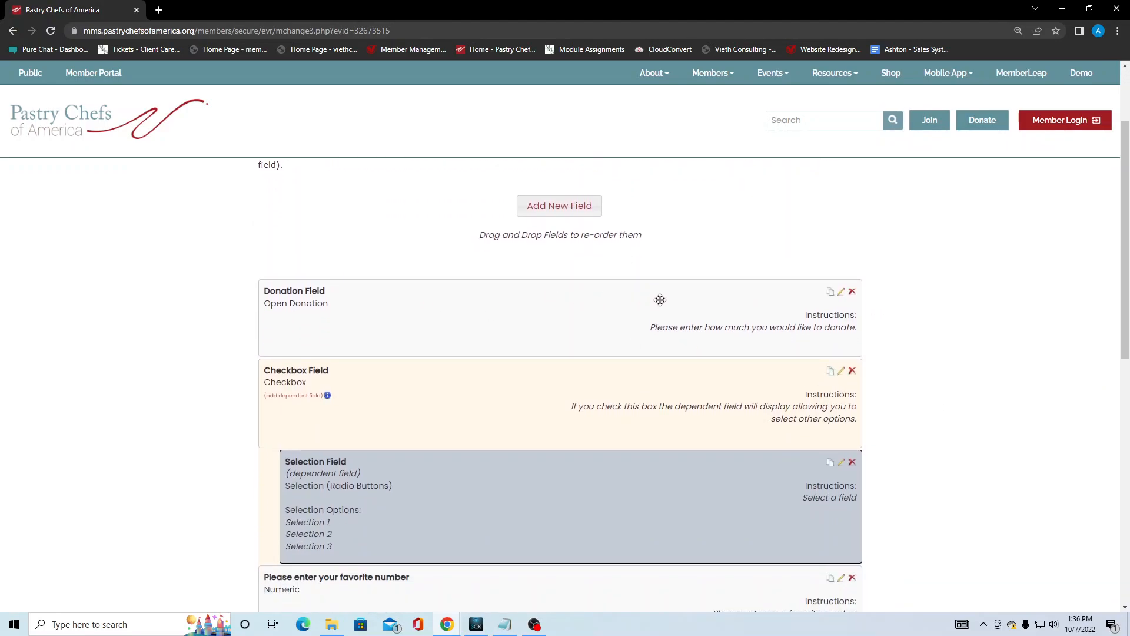
left_click(840, 291)
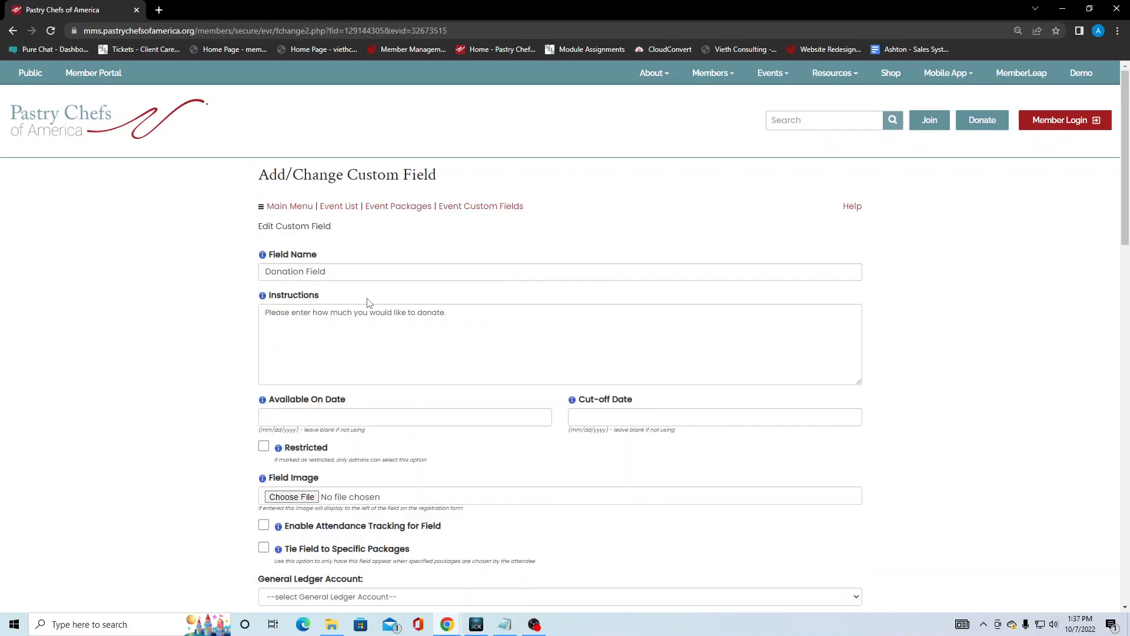
scroll(497, 326, "down", 1)
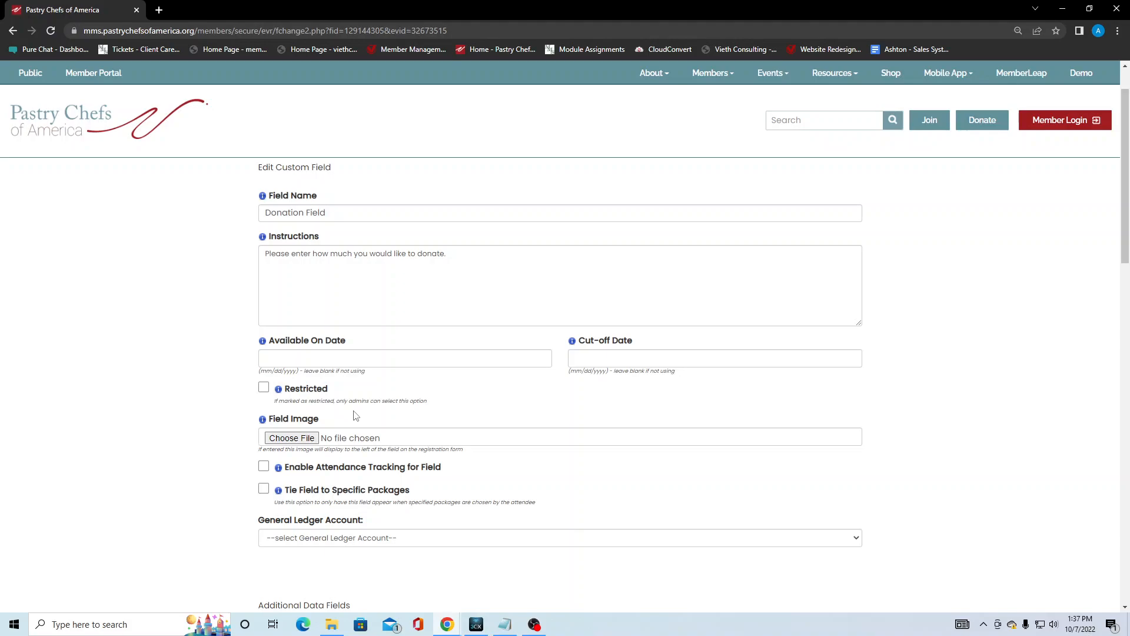
scroll(347, 406, "down", 1)
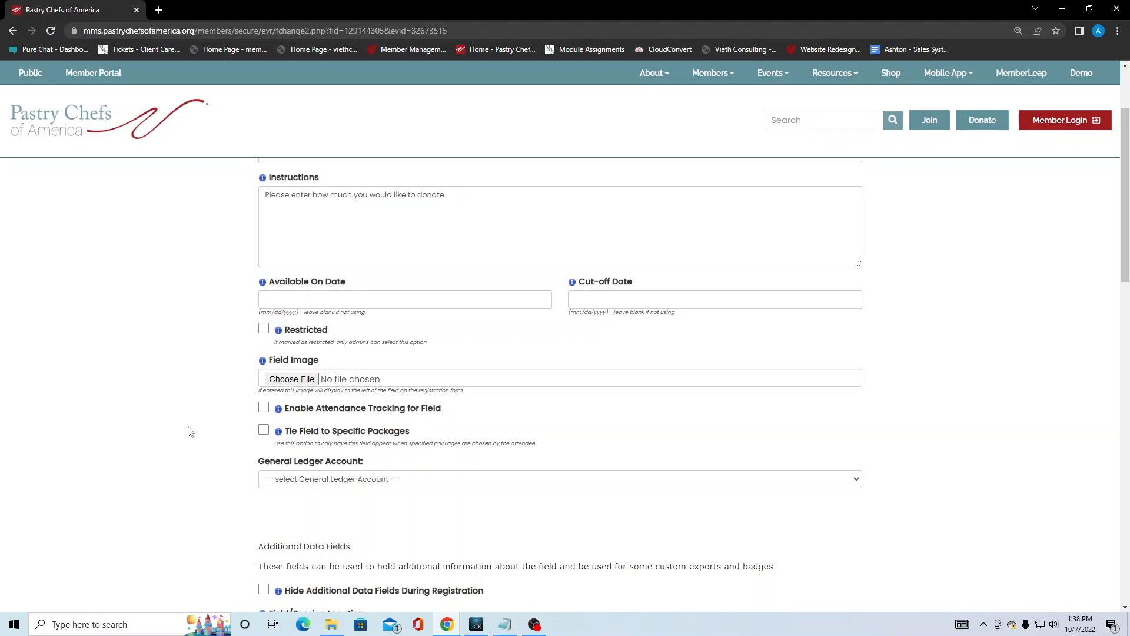
scroll(190, 432, "down", 1)
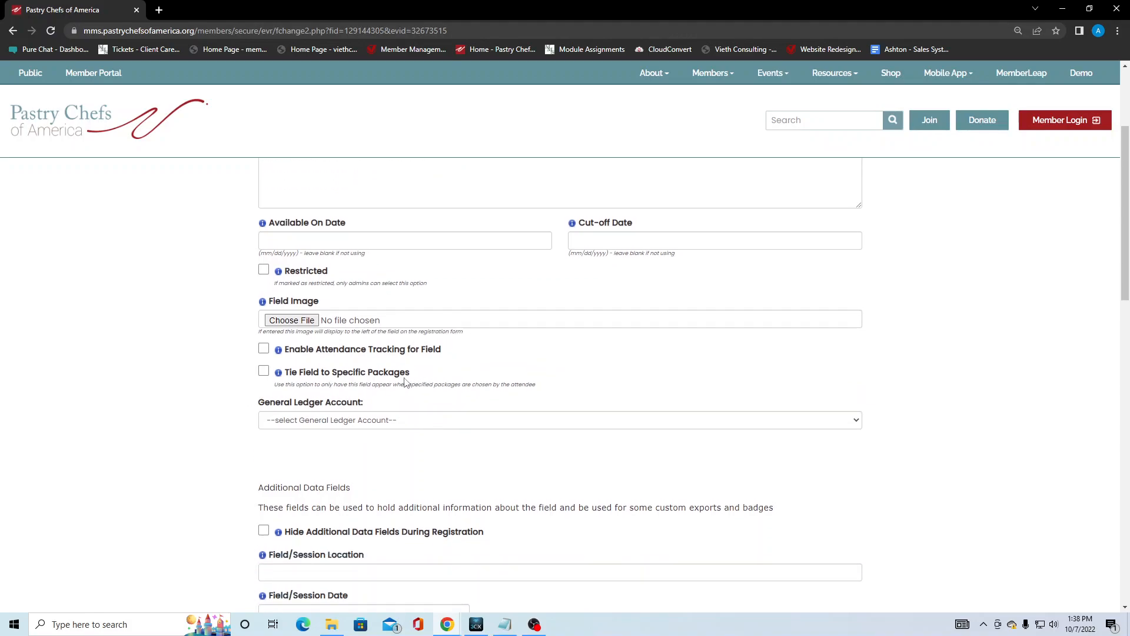
left_click(265, 374)
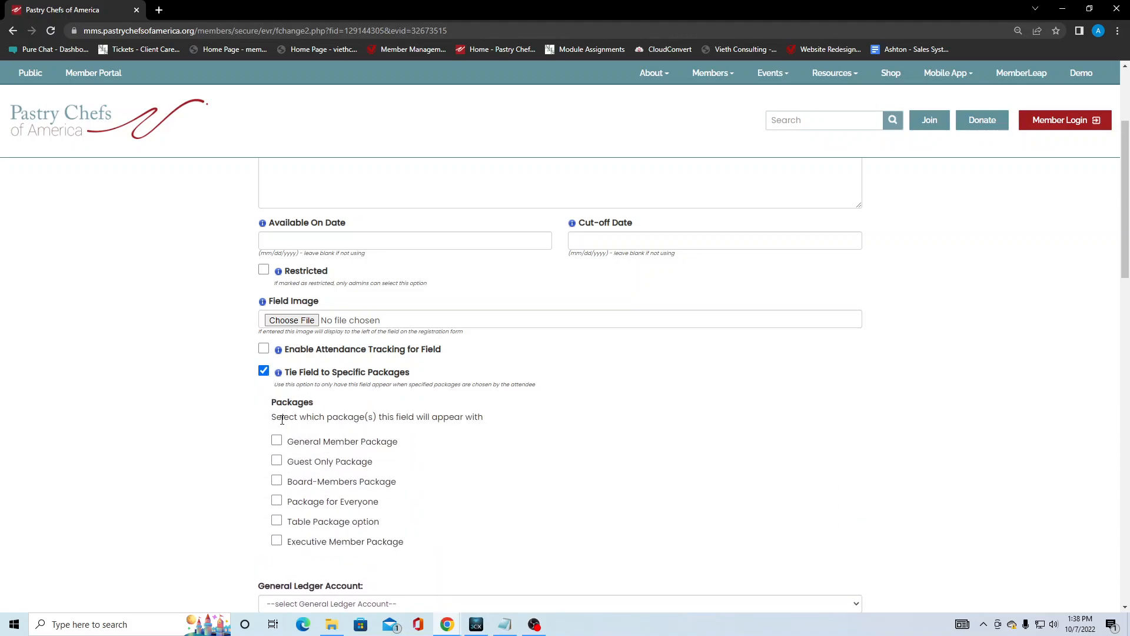
left_click(278, 542)
left_click(279, 521)
left_click(277, 501)
left_click(277, 481)
left_click(277, 481)
left_click(277, 501)
left_click(277, 520)
left_click(277, 540)
left_click(263, 371)
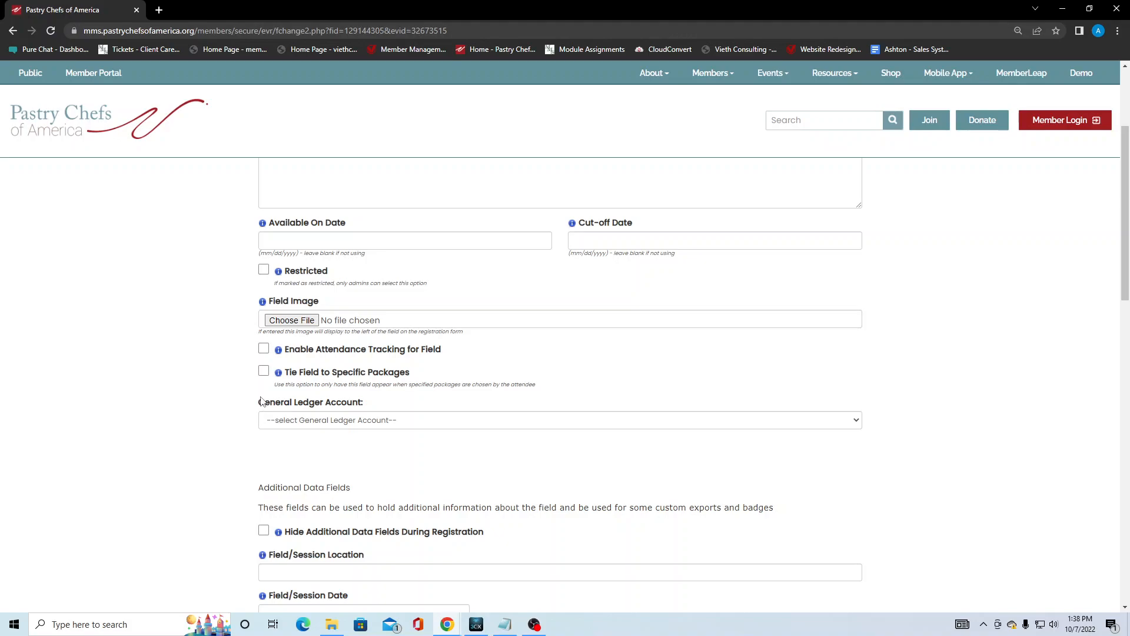
left_click(359, 425)
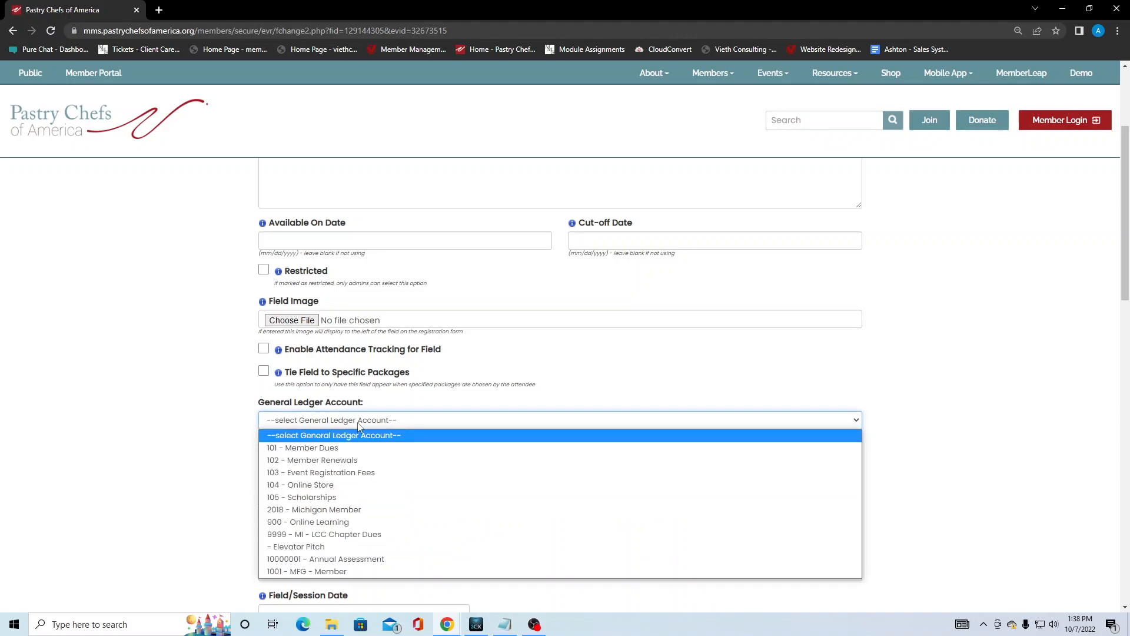
left_click(217, 492)
scroll(193, 468, "down", 2)
scroll(204, 464, "down", 2)
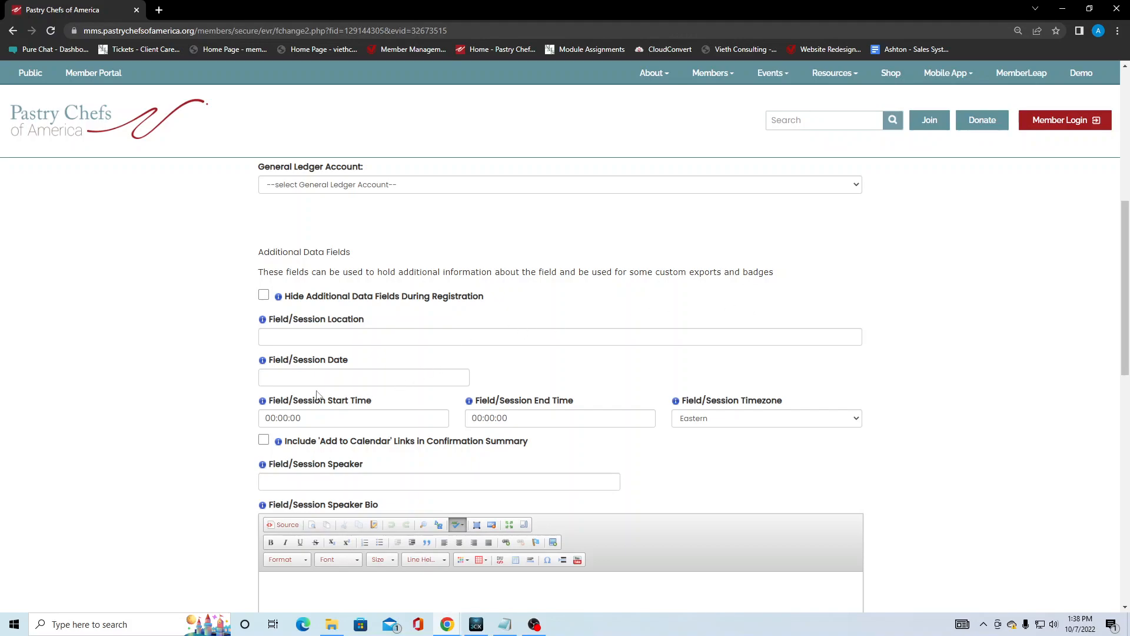
Tick Hide Additional Data Fields During Registration on the Donation Field and review the badge options.
scroll(333, 371, "down", 1)
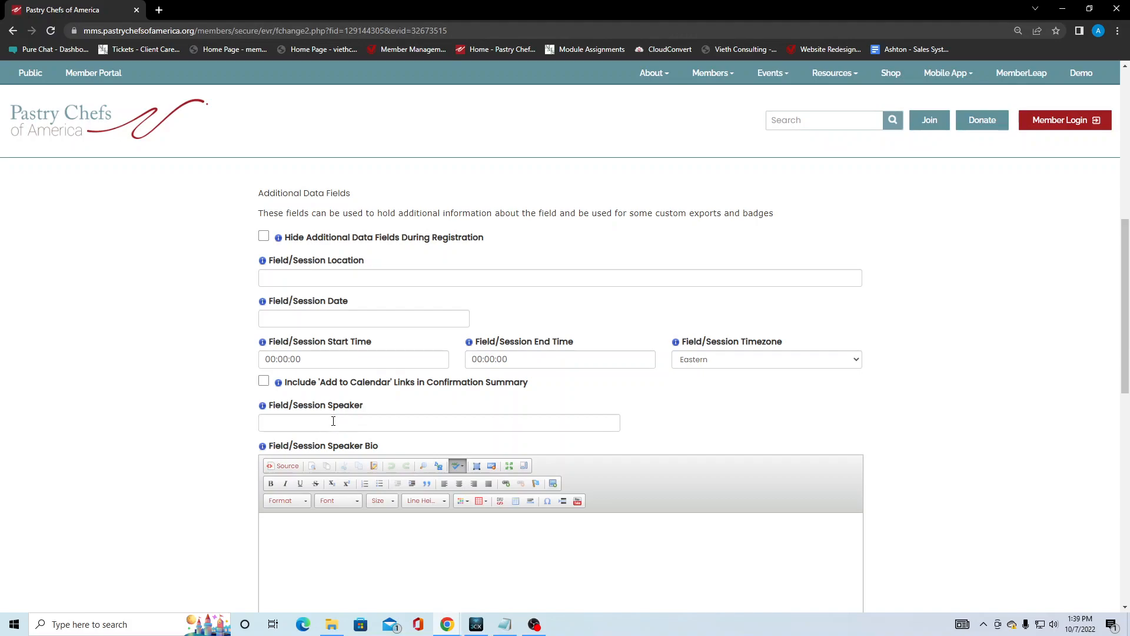
scroll(374, 424, "down", 2)
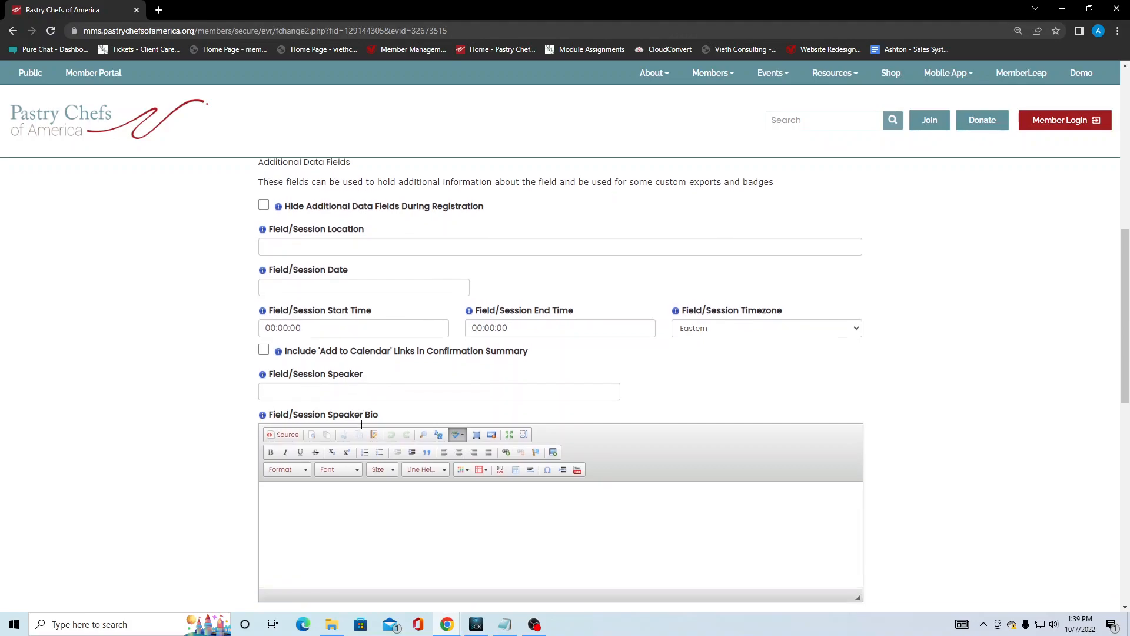
scroll(332, 420, "down", 1)
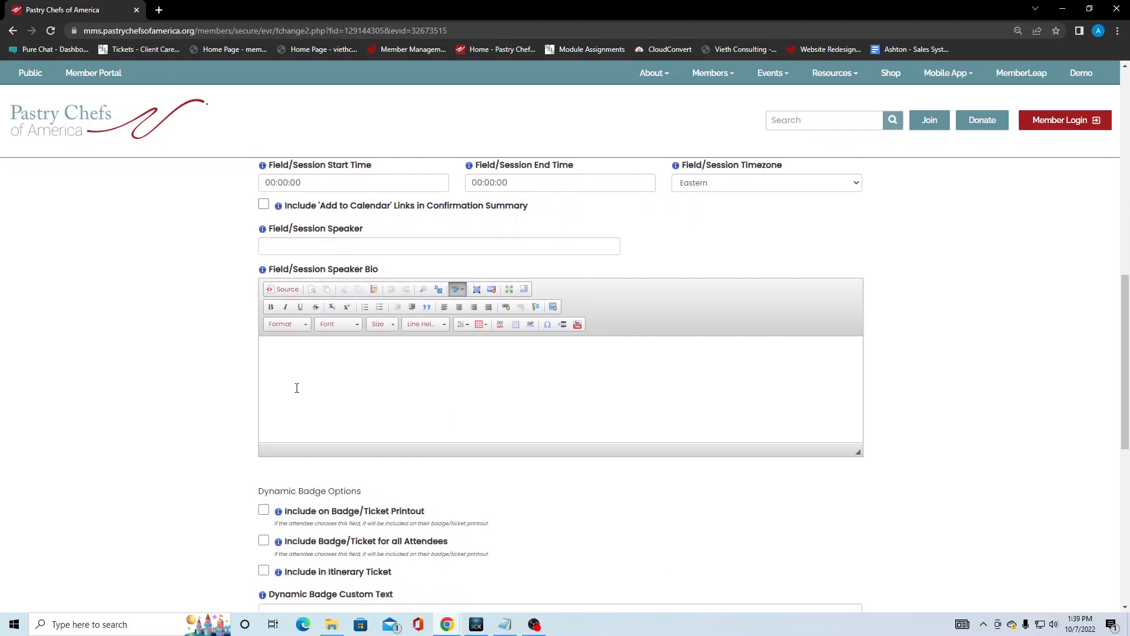
scroll(259, 342, "up", 3)
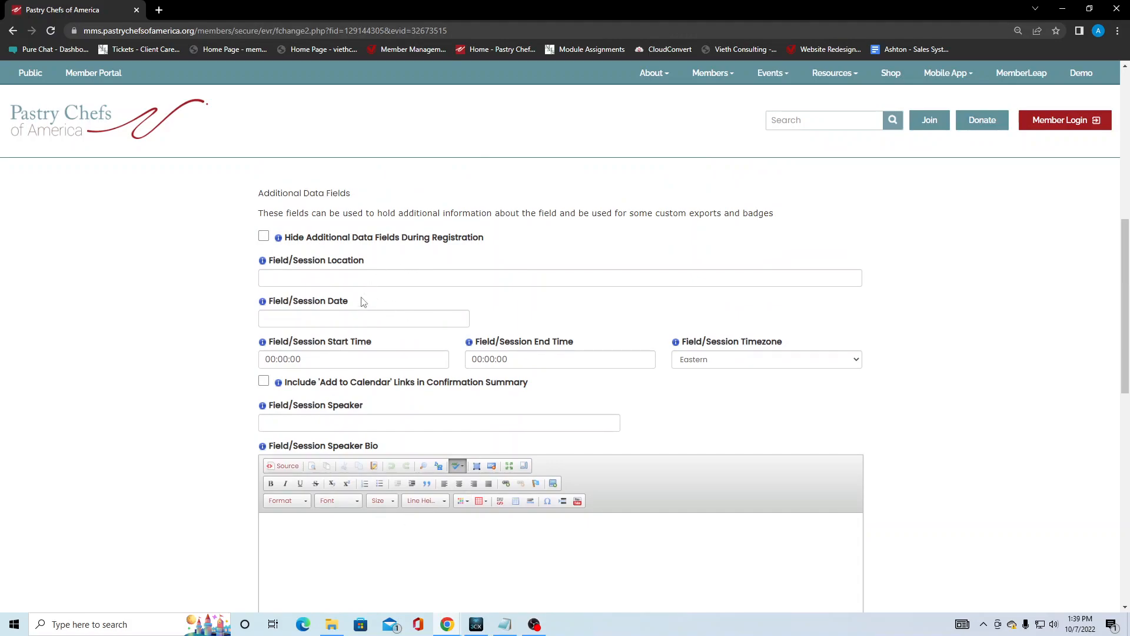
left_click(263, 236)
scroll(206, 395, "down", 4)
scroll(206, 395, "down", 2)
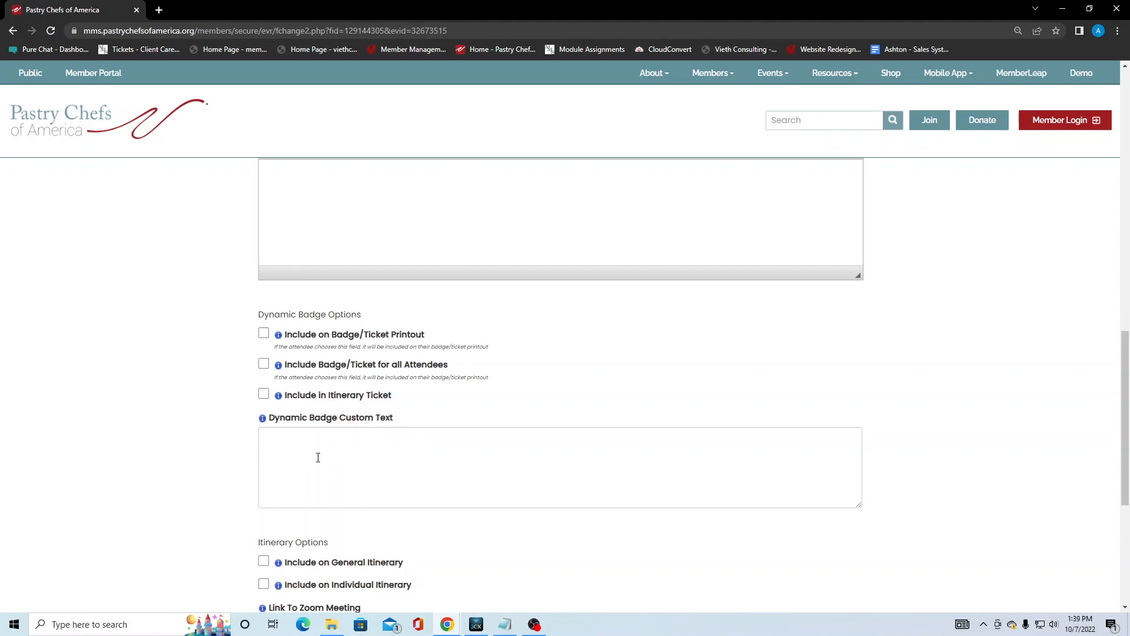
scroll(281, 457, "down", 2)
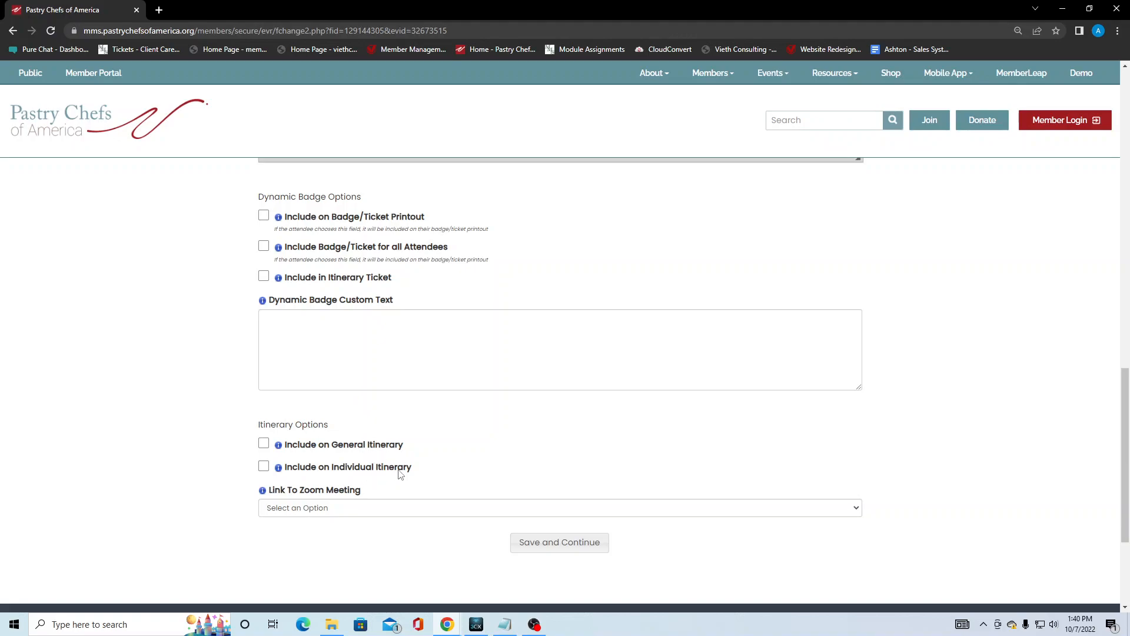
left_click(263, 442)
left_click(263, 465)
left_click(264, 466)
left_click(263, 443)
scroll(222, 461, "down", 1)
left_click(326, 450)
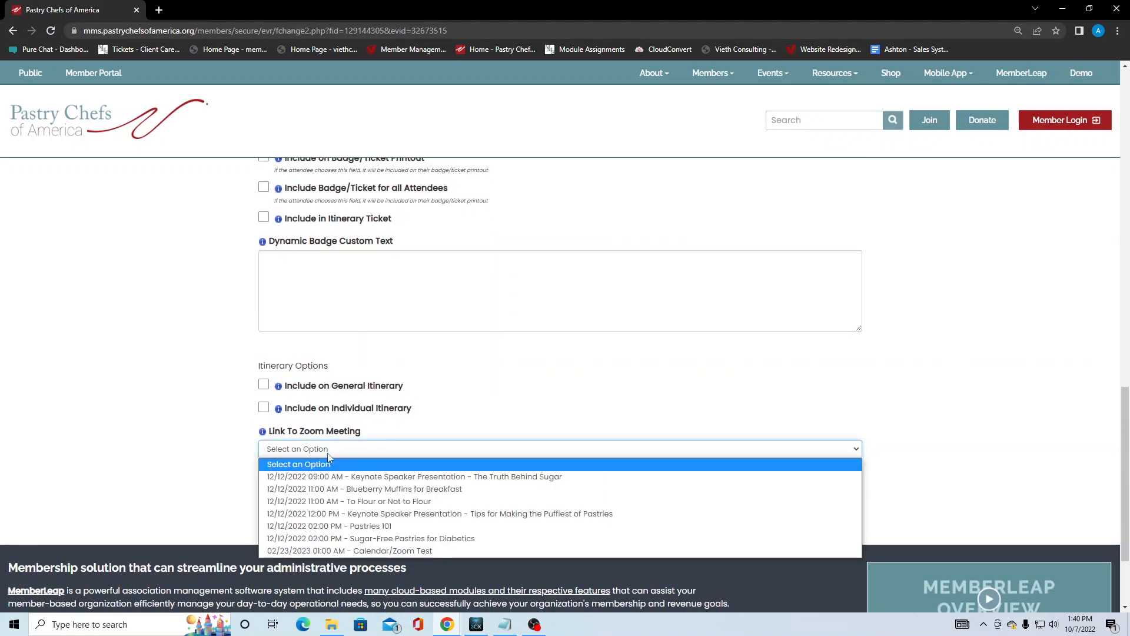
left_click(216, 482)
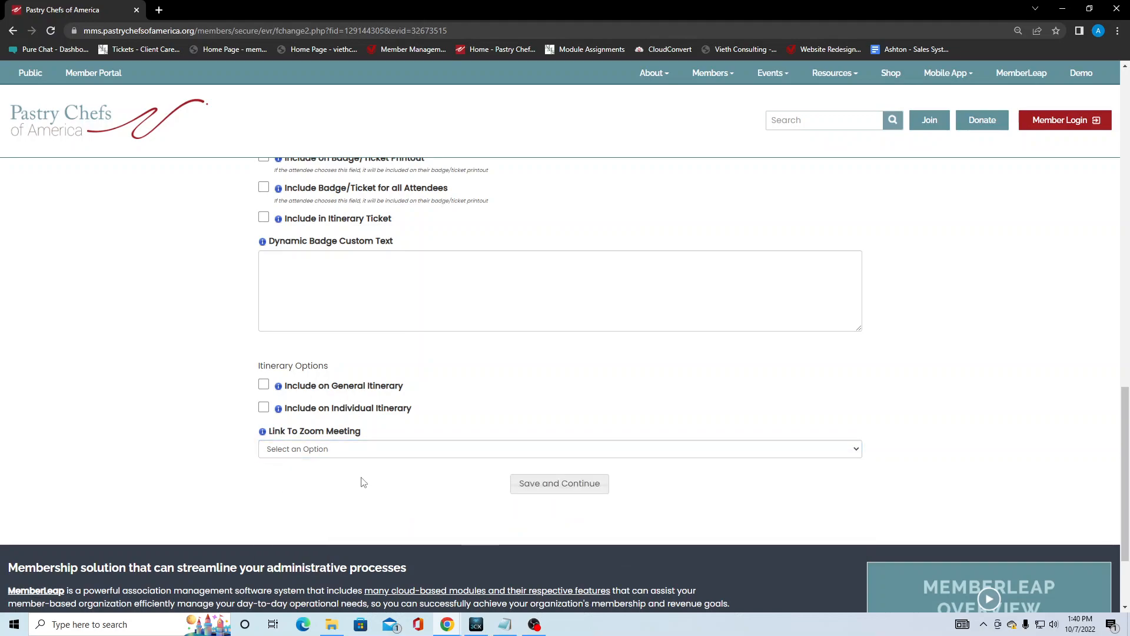
scroll(233, 345, "up", 10)
scroll(233, 346, "up", 4)
scroll(233, 346, "down", 16)
scroll(550, 434, "down", 2)
Save the Donation Field settings.
left_click(552, 433)
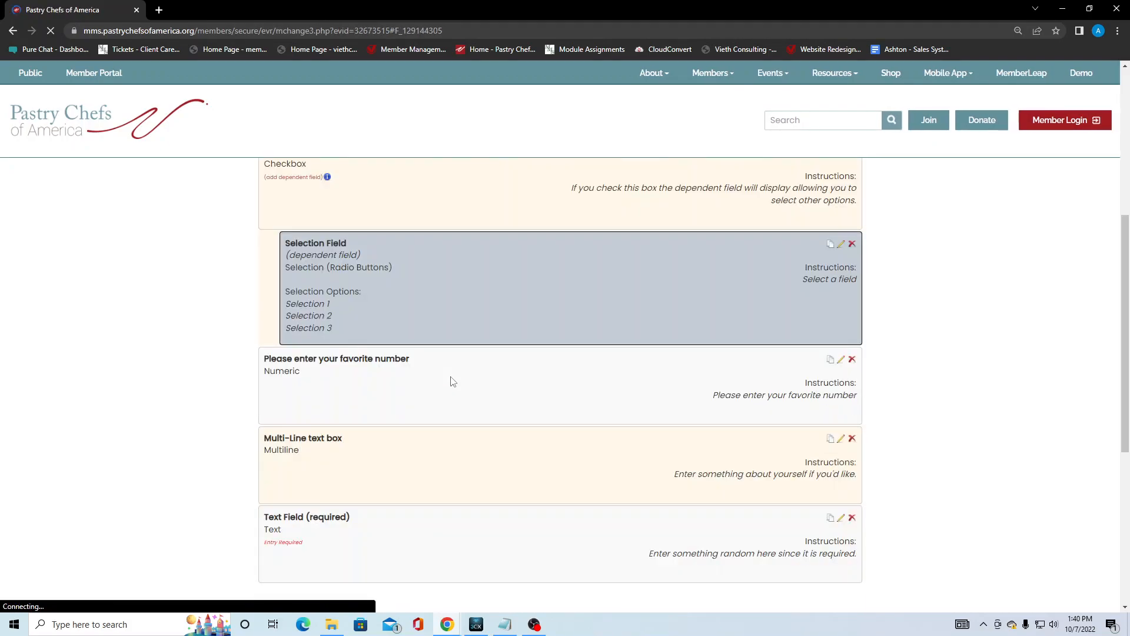
scroll(467, 399, "up", 1)
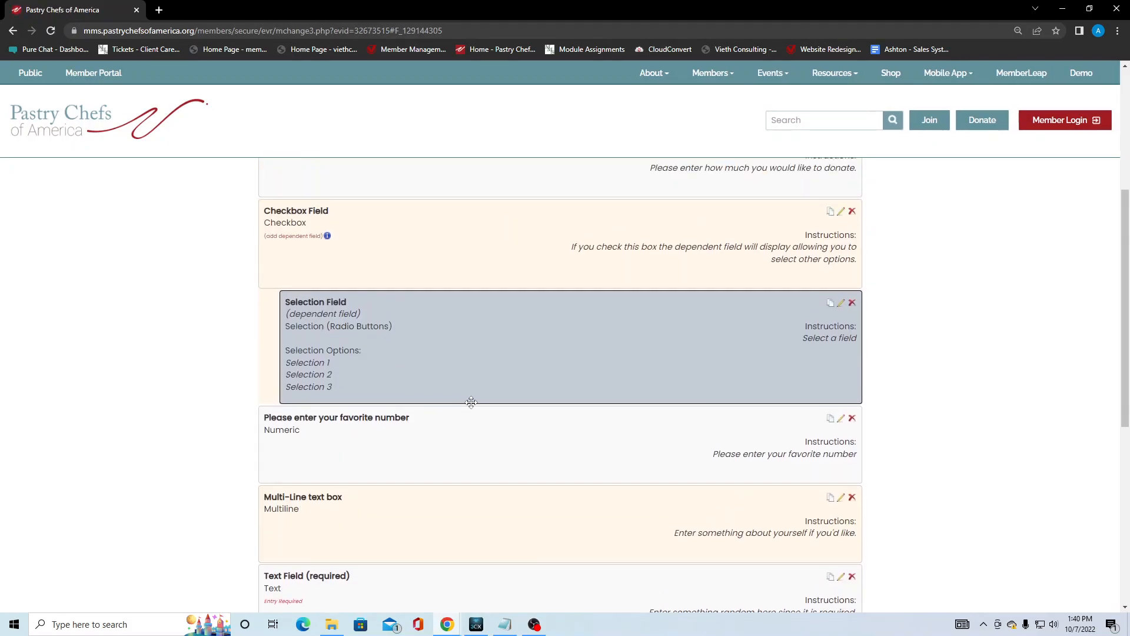
scroll(471, 402, "up", 1)
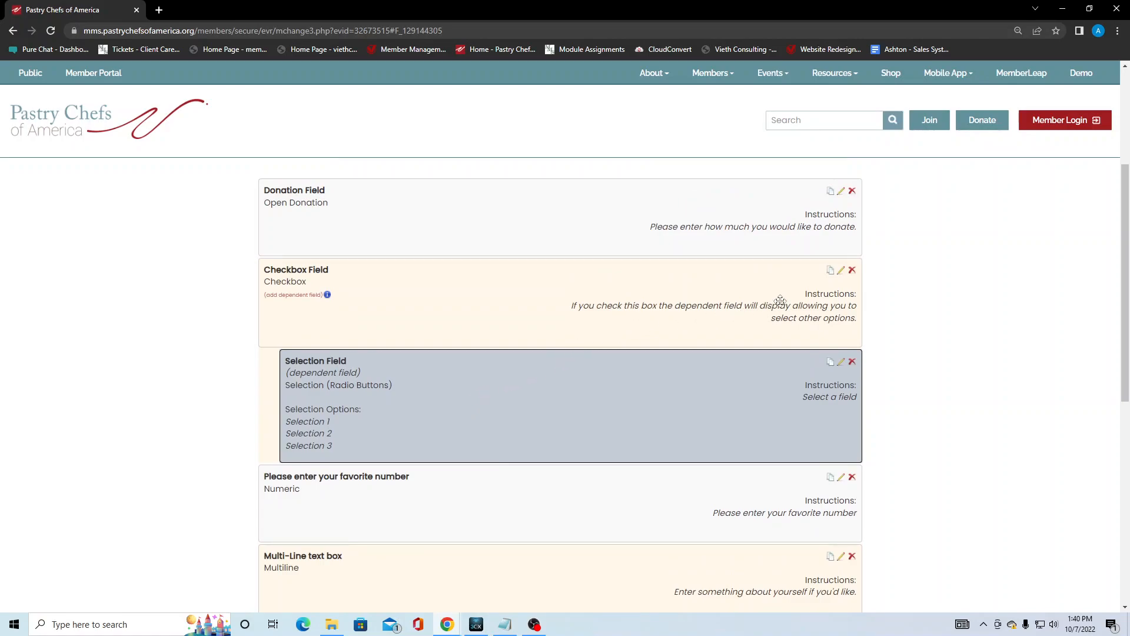
Open the Checkbox Field form and check its 0.00 cost and Openings Available values.
left_click(840, 271)
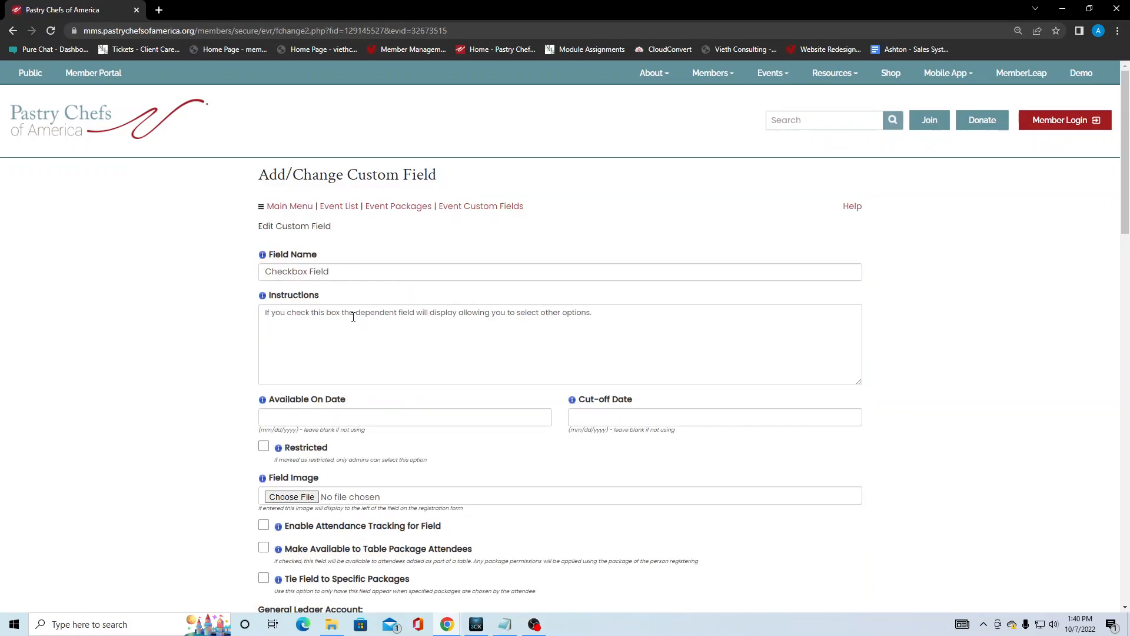
scroll(353, 317, "down", 4)
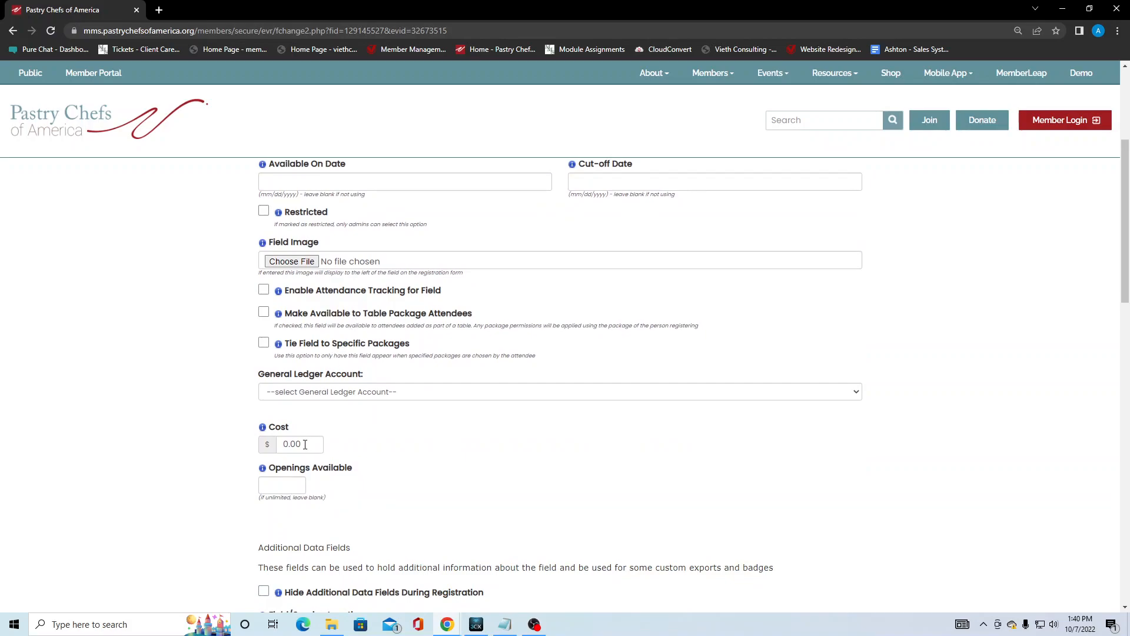
left_click_drag(307, 444, 285, 444)
left_click(287, 483)
scroll(400, 489, "down", 3)
Tick Hide Additional Data Fields During Registration and save the Checkbox Field.
left_click(263, 414)
scroll(253, 406, "down", 4)
scroll(238, 300, "down", 5)
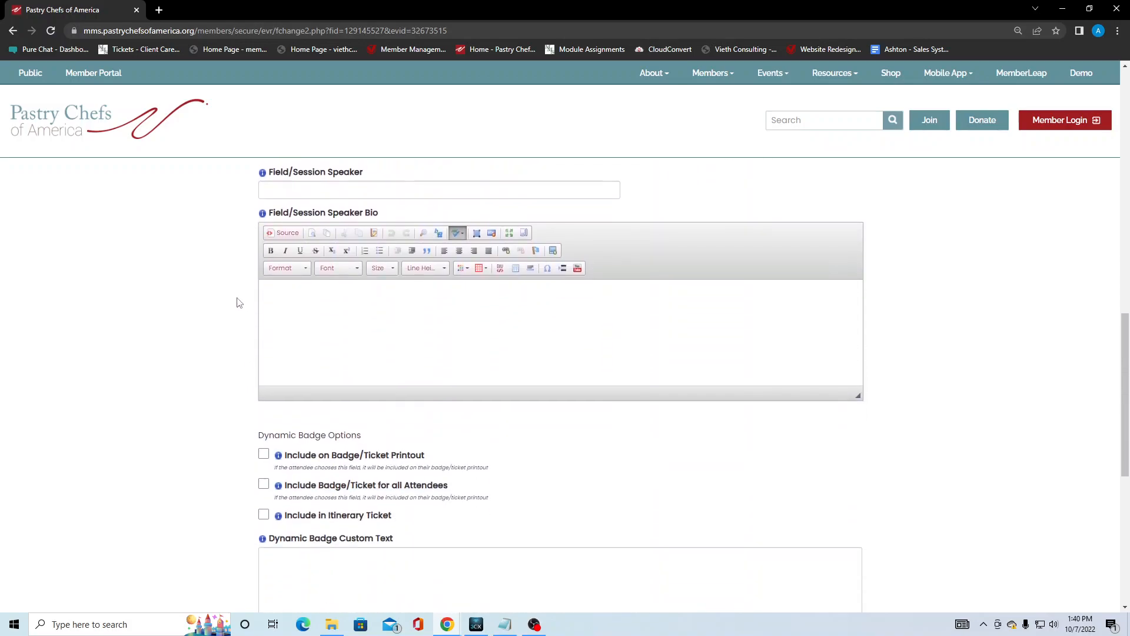
scroll(251, 424, "down", 3)
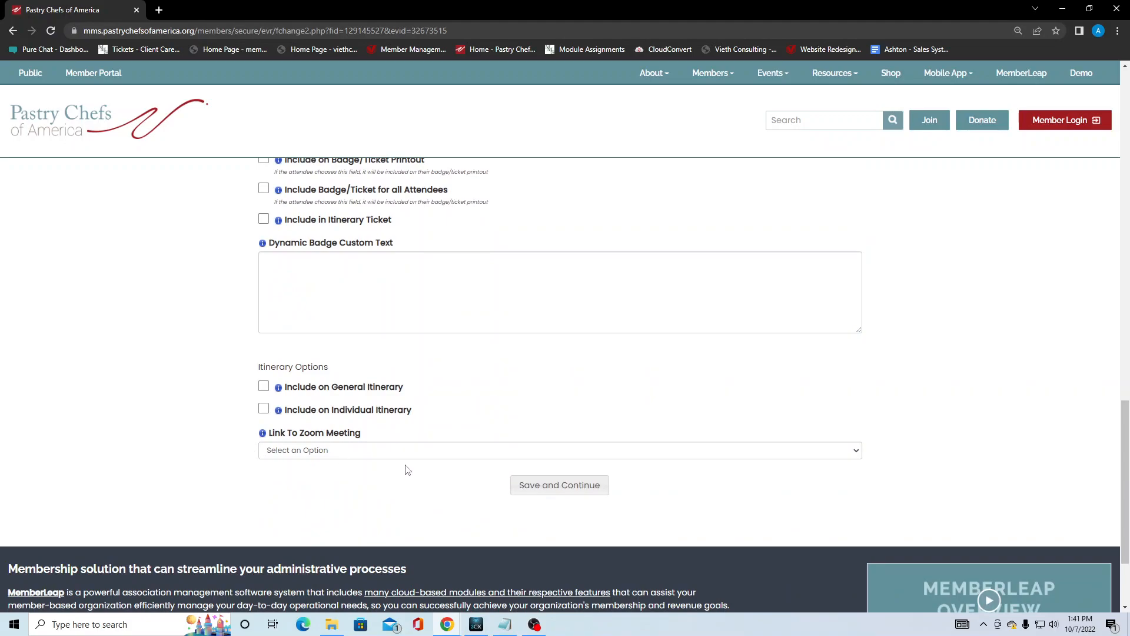
scroll(221, 422, "up", 6)
scroll(219, 421, "up", 10)
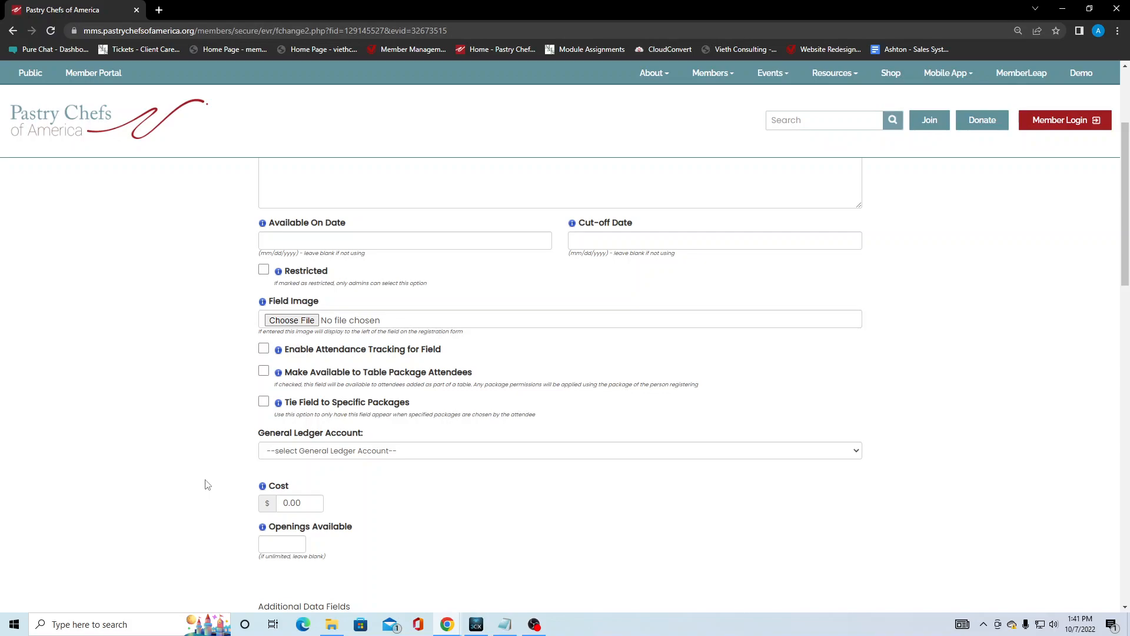
scroll(207, 484, "down", 9)
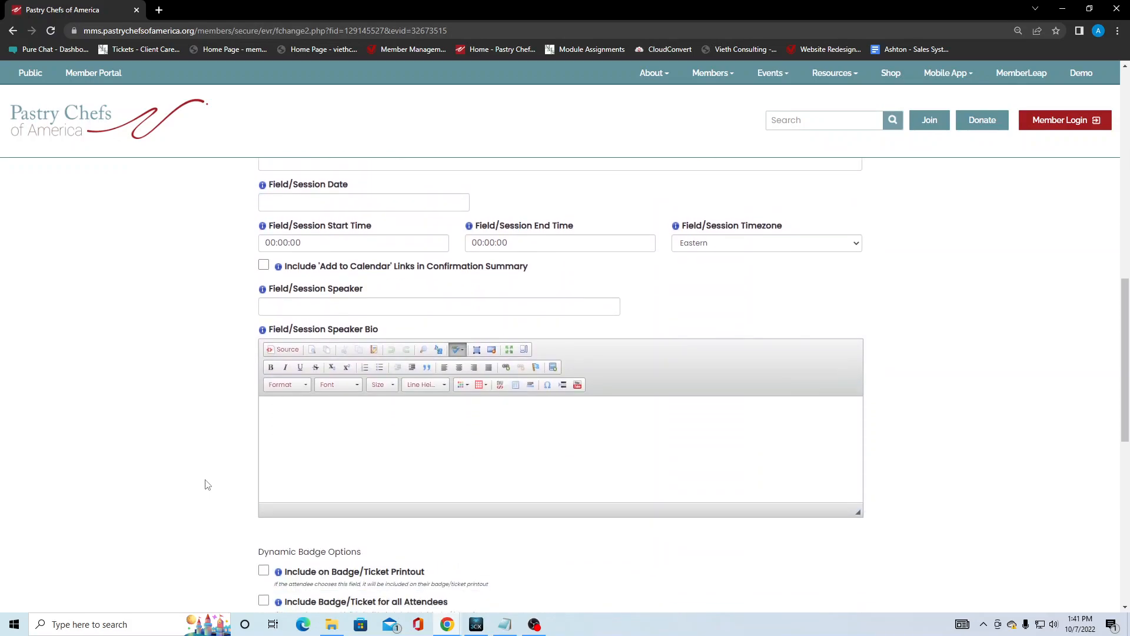
scroll(207, 484, "down", 7)
left_click(573, 491)
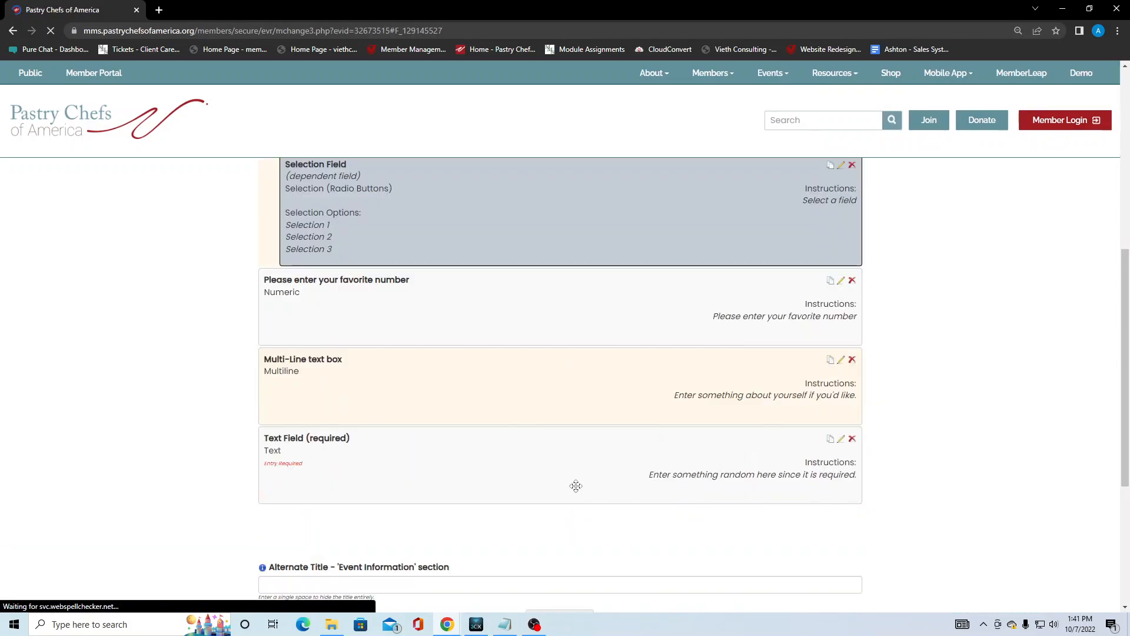
Open the Selection Field form, leaving it unavailable to table package attendees.
scroll(565, 393, "up", 3)
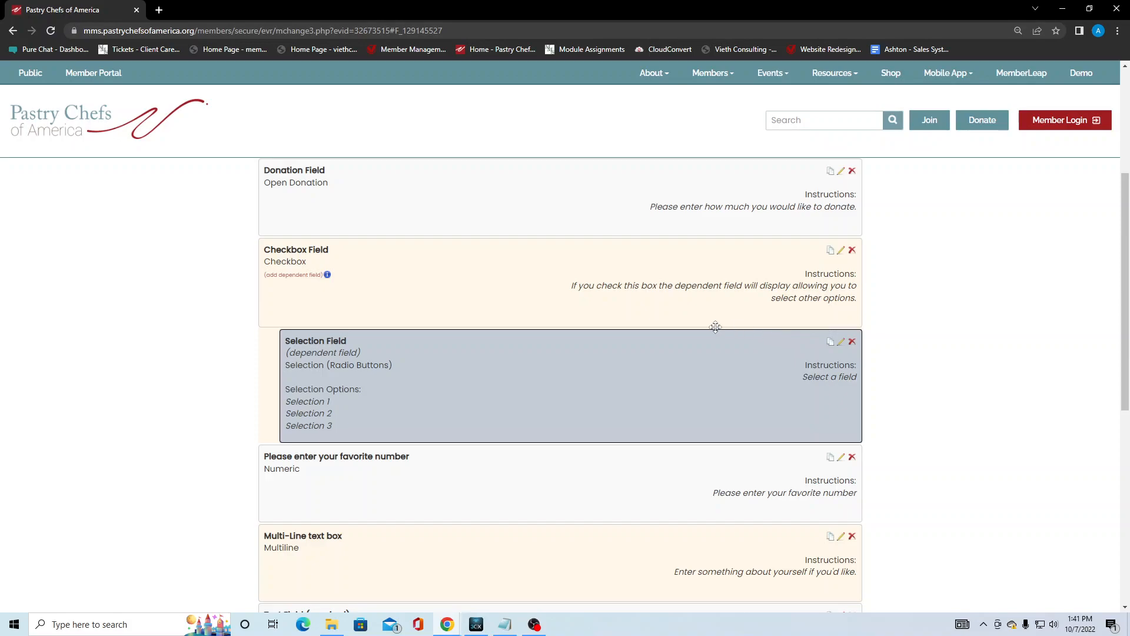
left_click(840, 341)
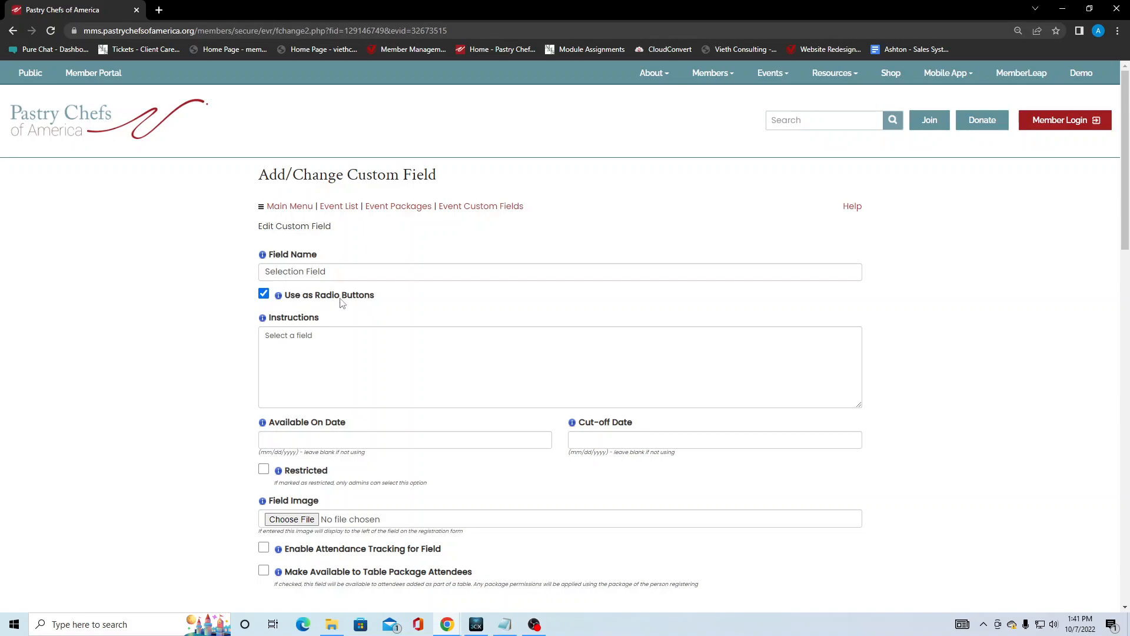
scroll(409, 313, "down", 2)
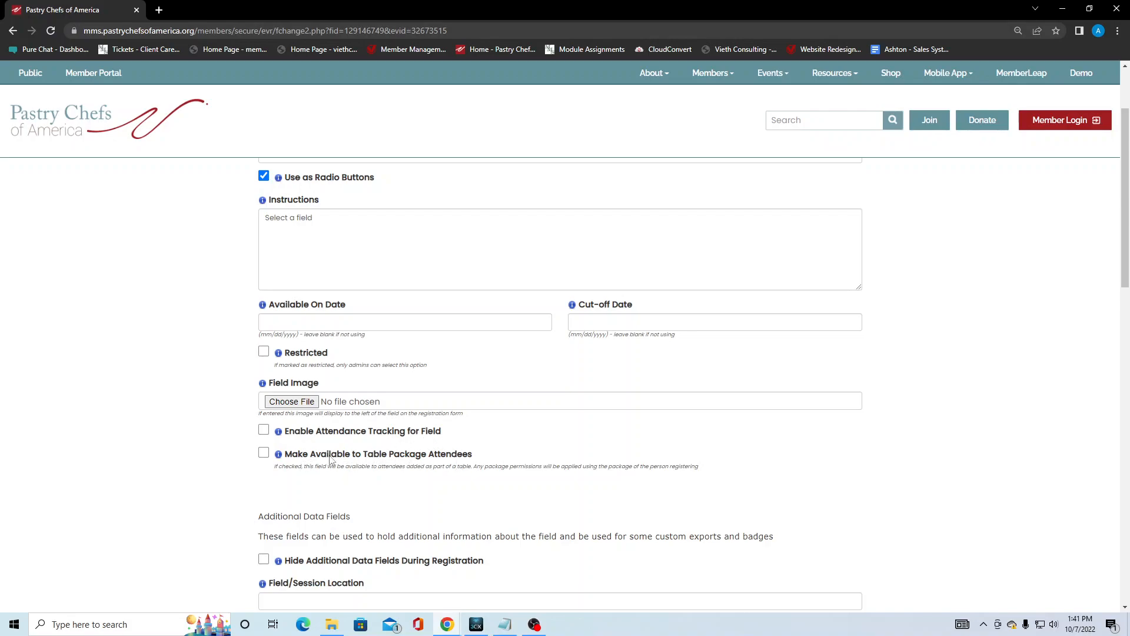
left_click(264, 454)
left_click(267, 458)
Tick Hide Additional Data Fields During Registration on the Selection Field.
scroll(265, 458, "down", 3)
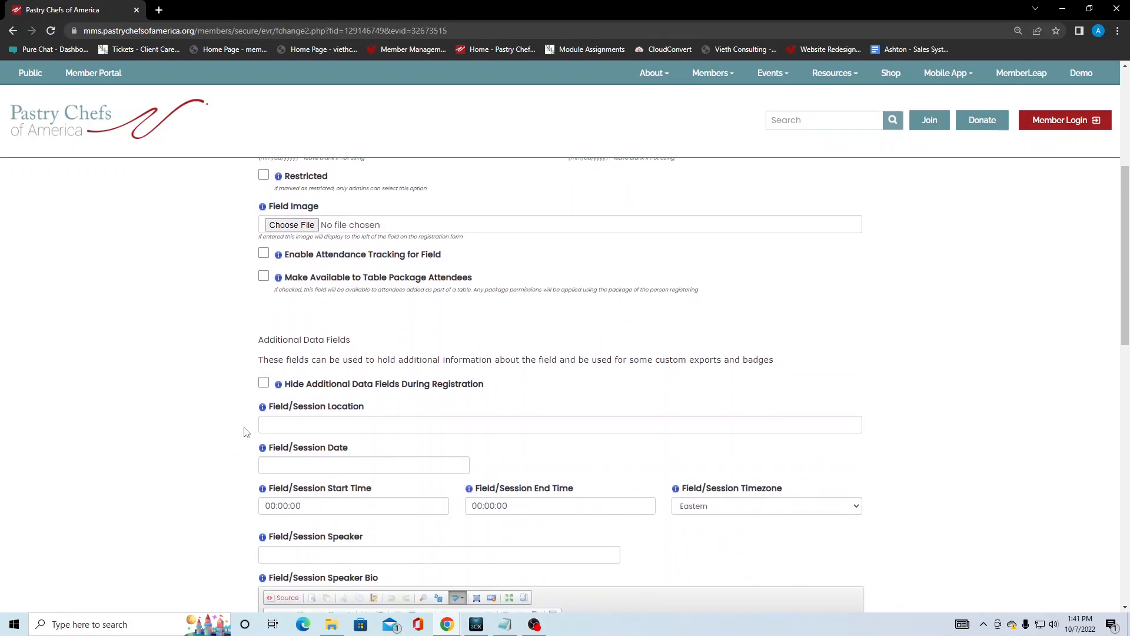
left_click(263, 382)
scroll(240, 394, "down", 6)
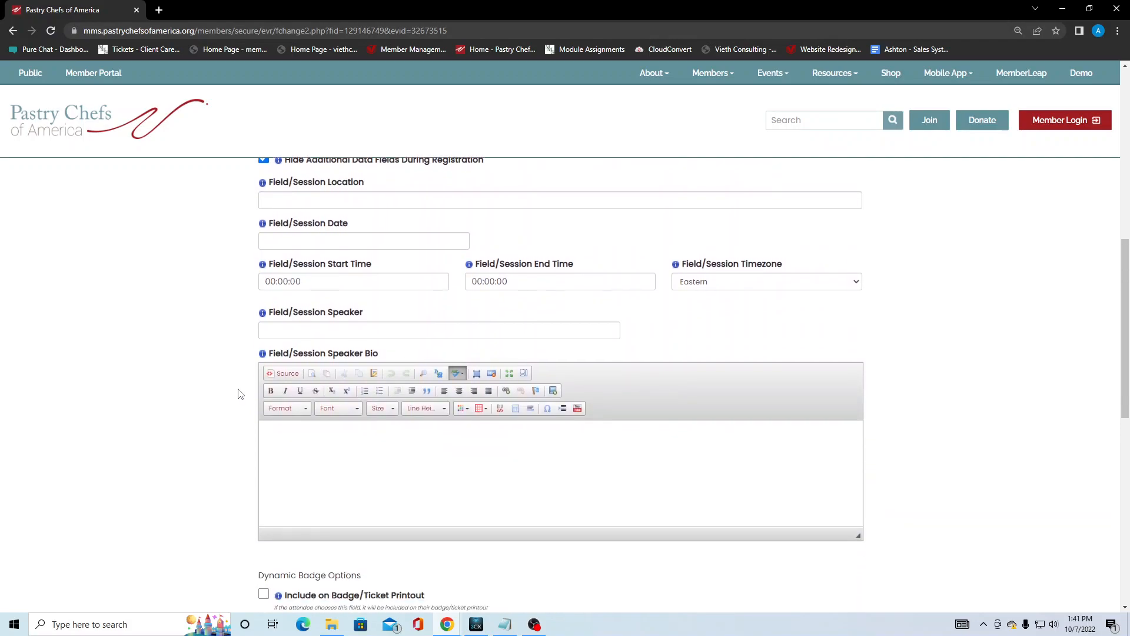
scroll(239, 393, "down", 5)
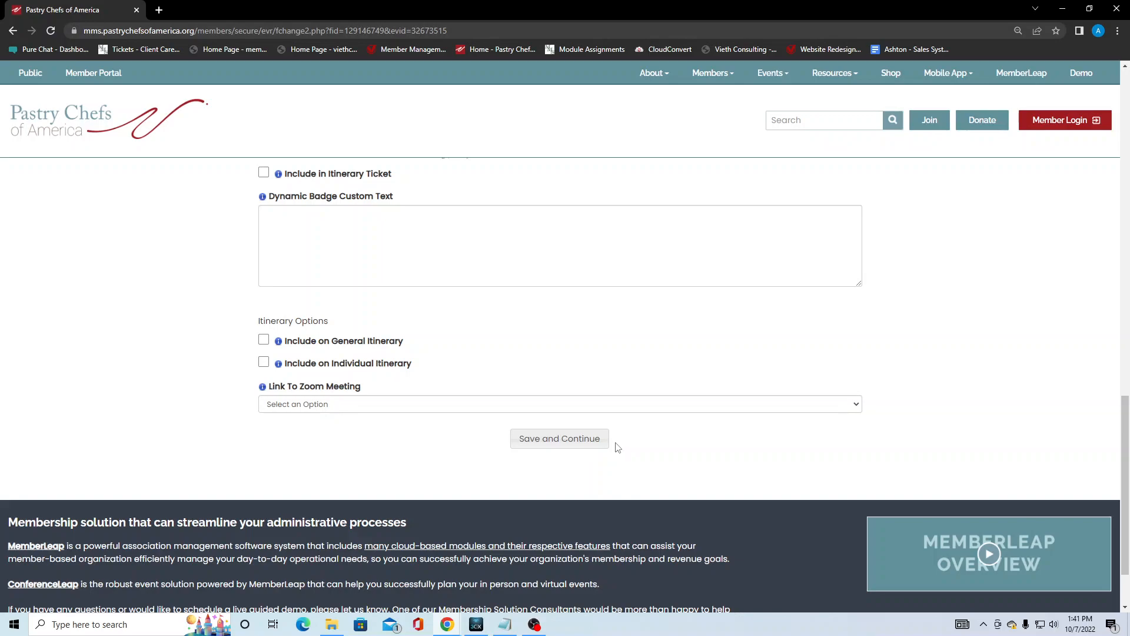
Save the Selection Field and reorder its options list to Selection 1, 2, 3.
left_click(596, 444)
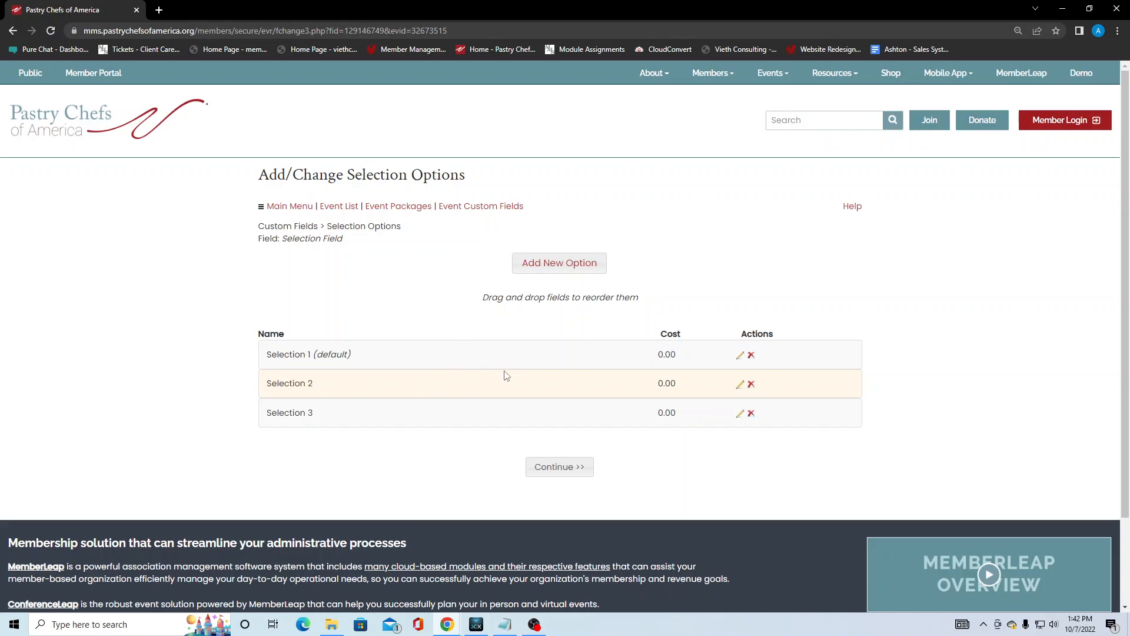
mouse_move(508, 413)
left_mouse_down()
mouse_move(507, 379)
mouse_move(493, 407)
mouse_move(530, 411)
left_mouse_up()
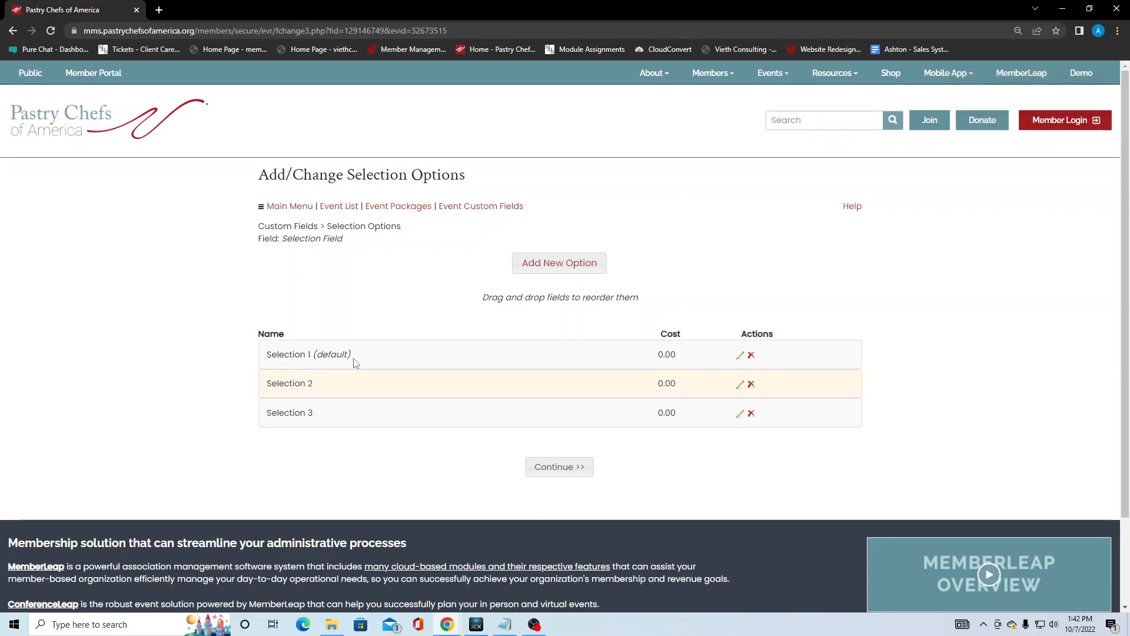
left_click(738, 356)
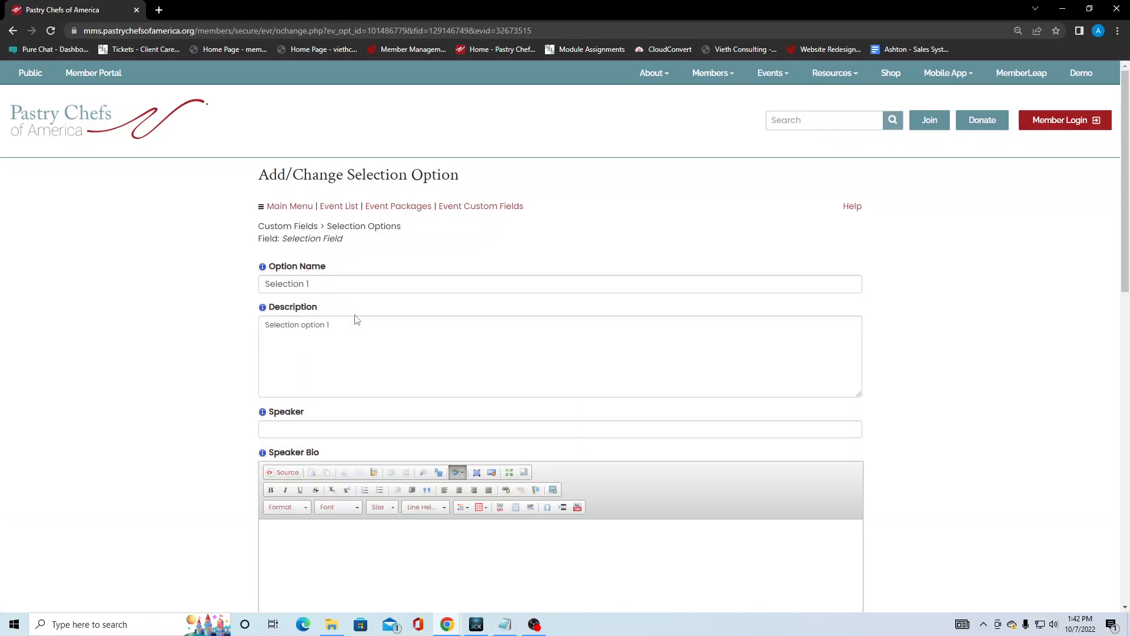
On the Selection 1 option form, toggle Default Option off and back on so it stays default.
scroll(261, 273, "down", 1)
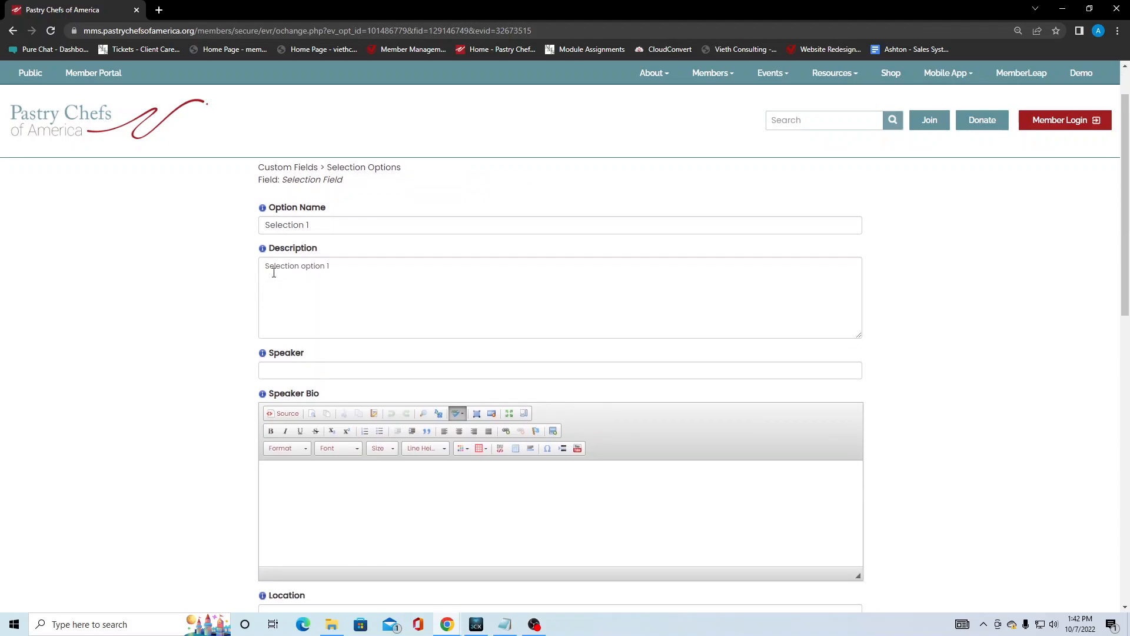
scroll(299, 338, "down", 1)
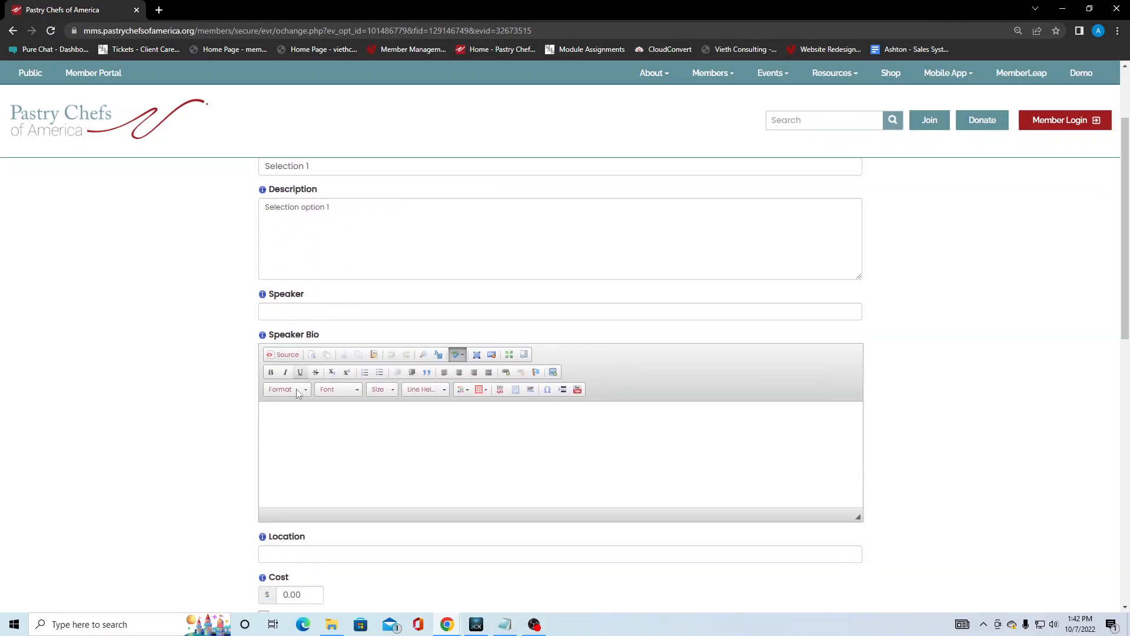
scroll(312, 406, "down", 2)
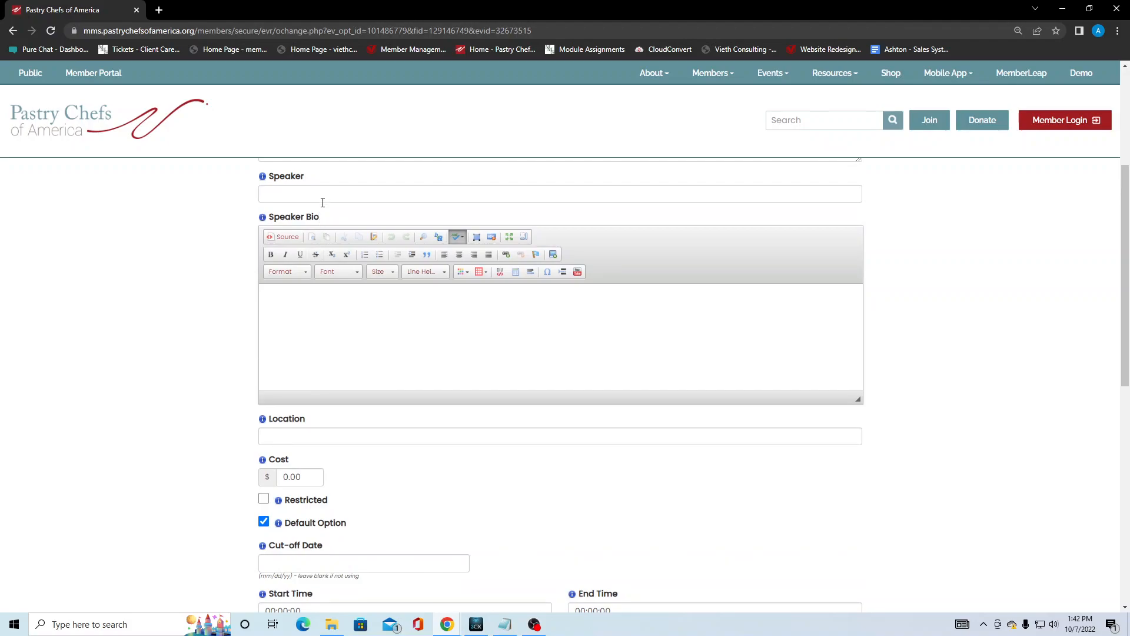
scroll(316, 293, "down", 2)
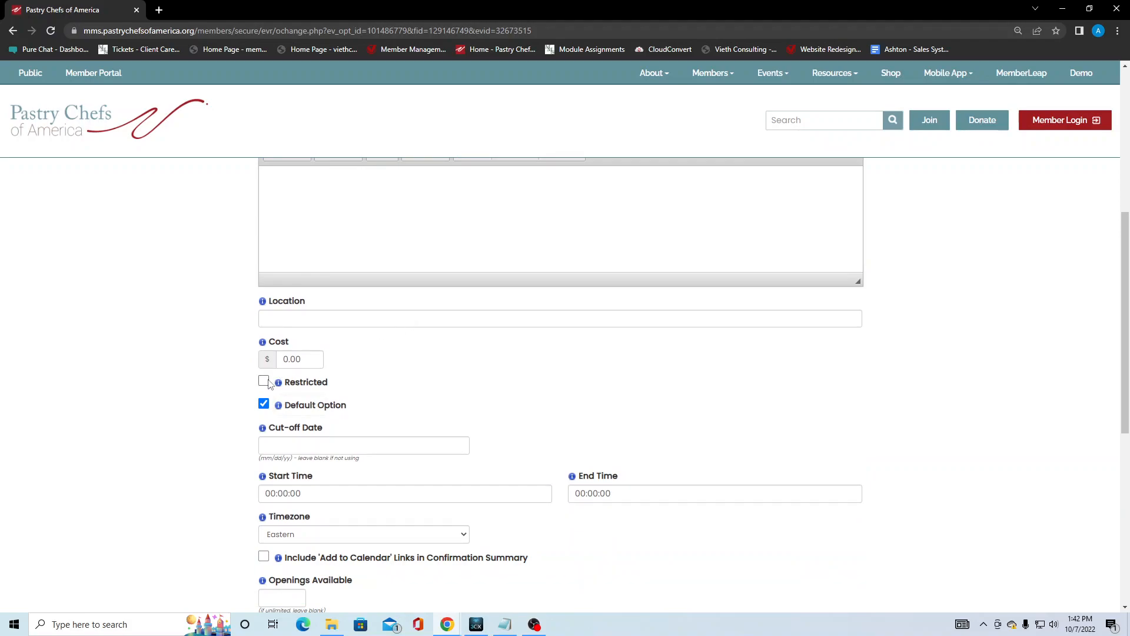
scroll(337, 391, "down", 1)
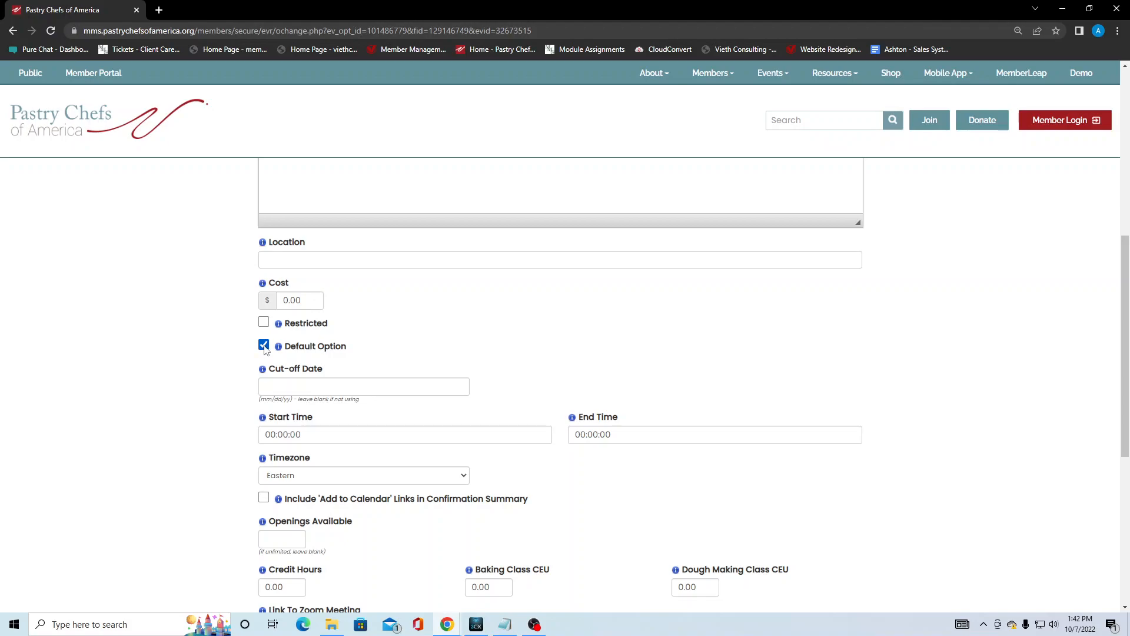
left_click(264, 346)
left_click(264, 346)
scroll(259, 352, "down", 2)
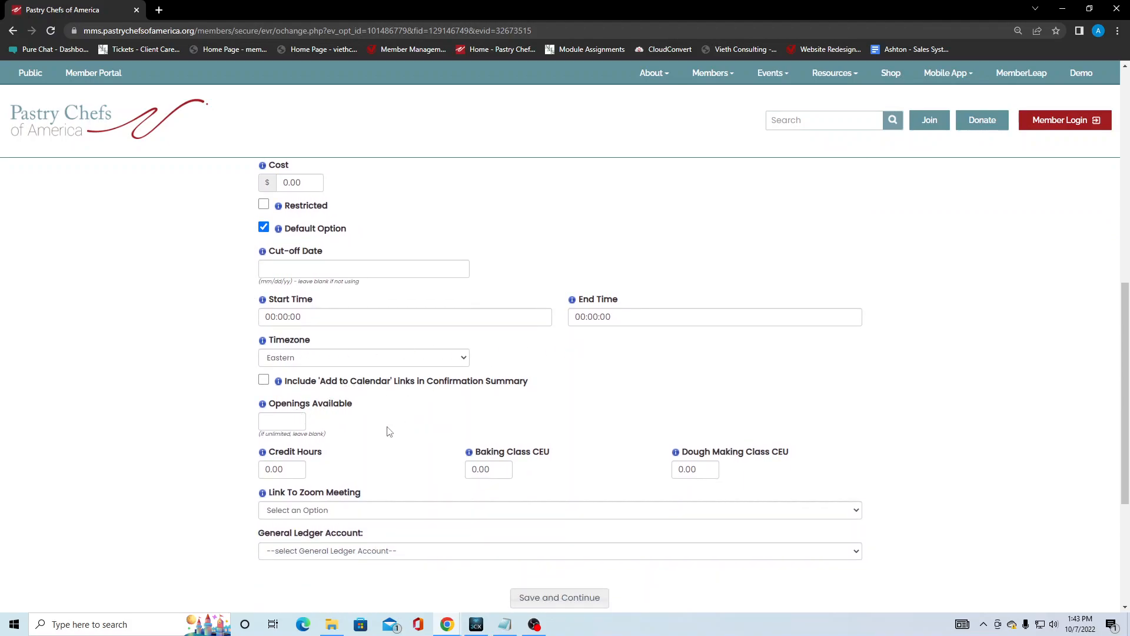
scroll(334, 412, "down", 1)
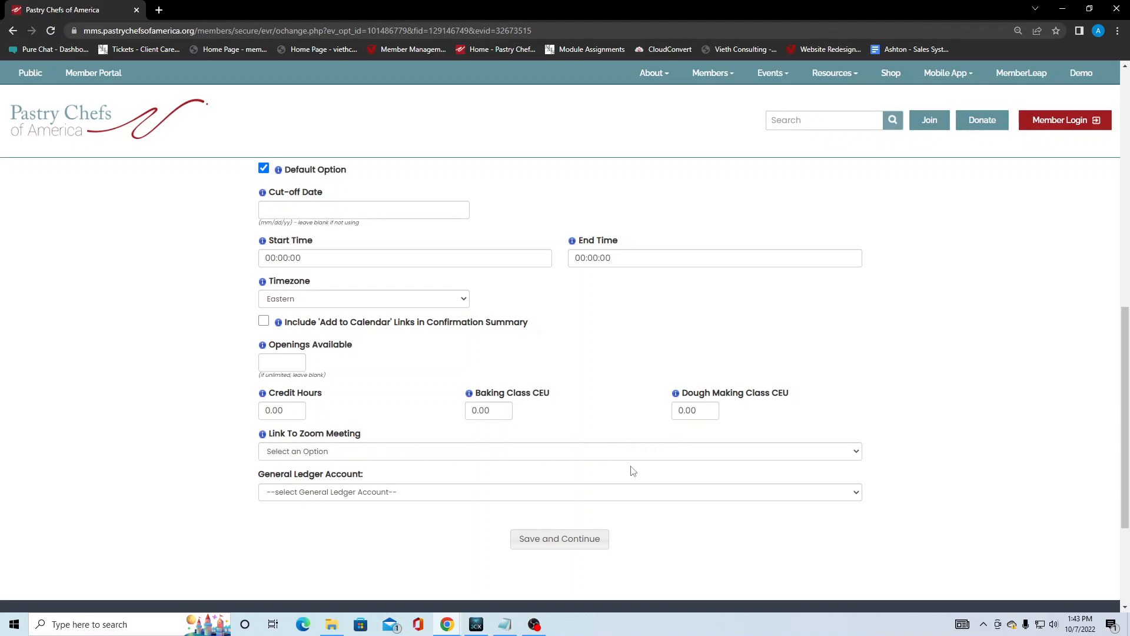
Save option Selection 1 and return to Test Event's custom field list.
left_click(599, 547)
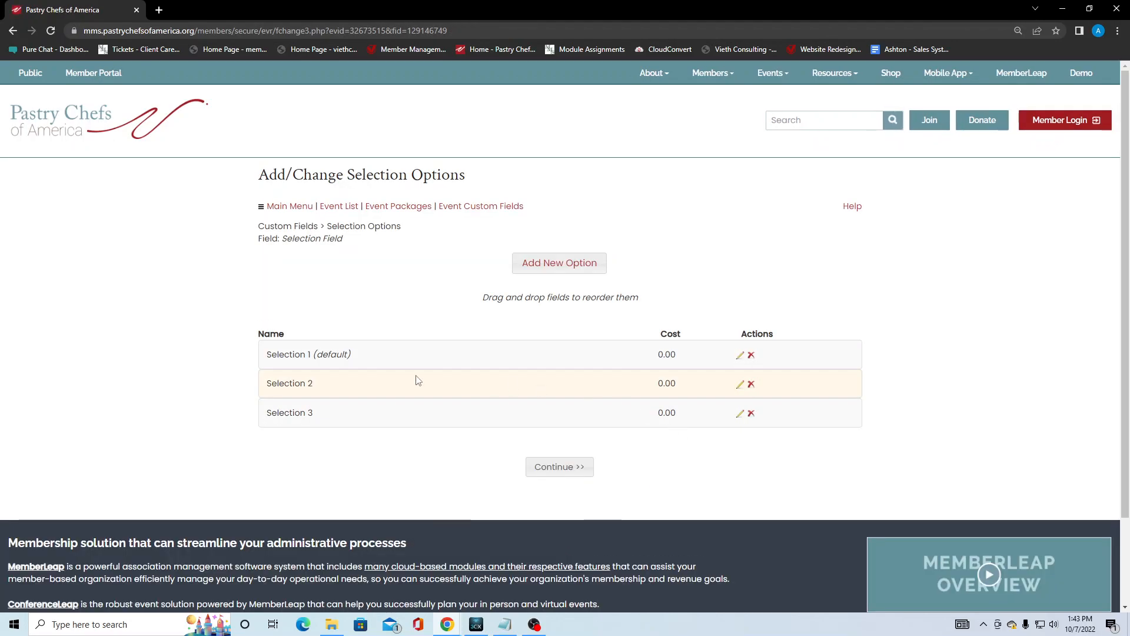
left_click(552, 468)
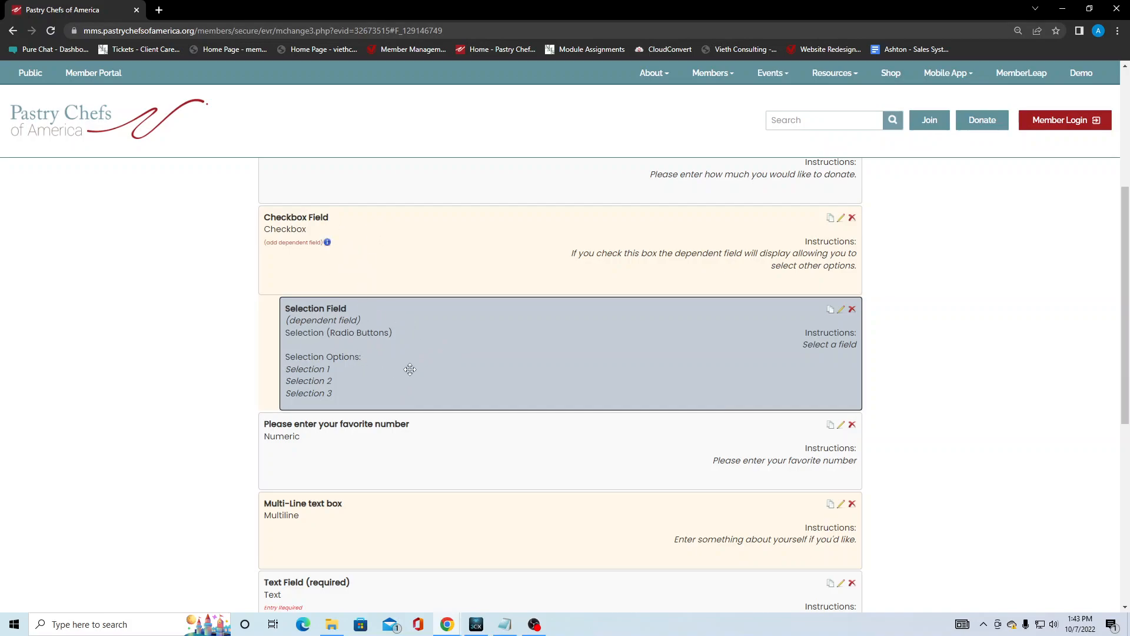
scroll(373, 361, "down", 1)
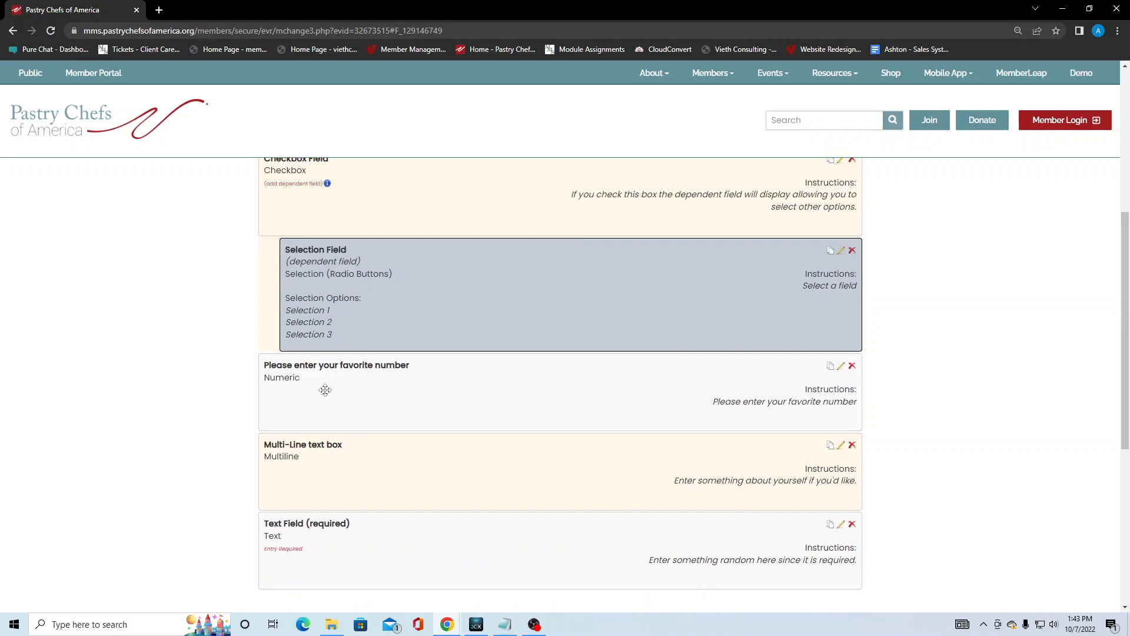
Set the favorite number field to hide additional data fields during registration and save it.
left_click(840, 366)
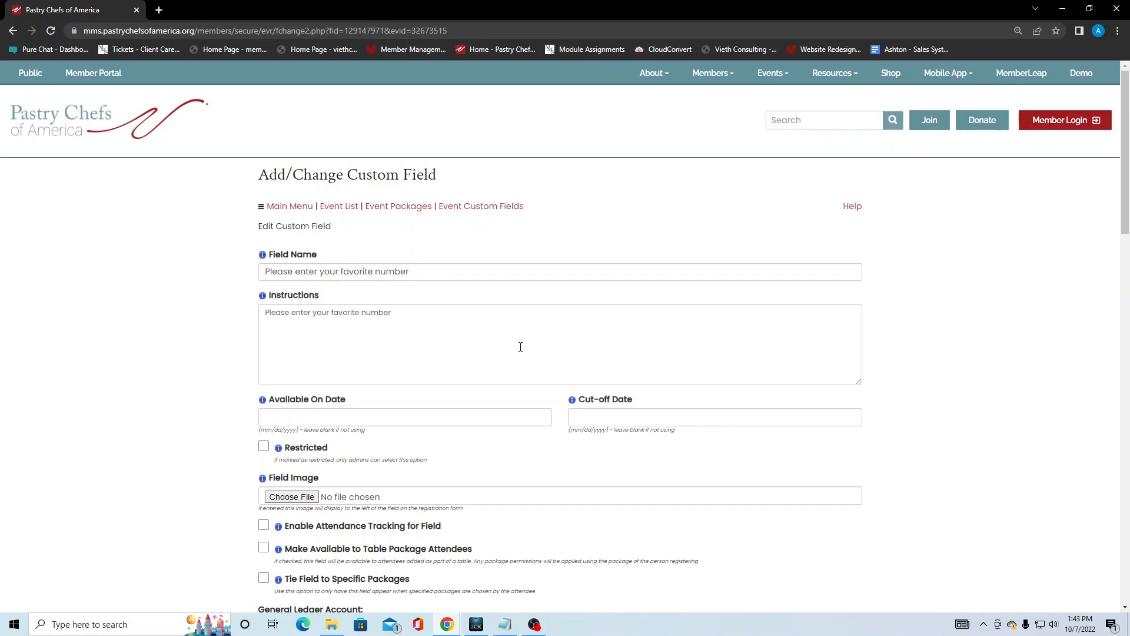
scroll(501, 341, "down", 2)
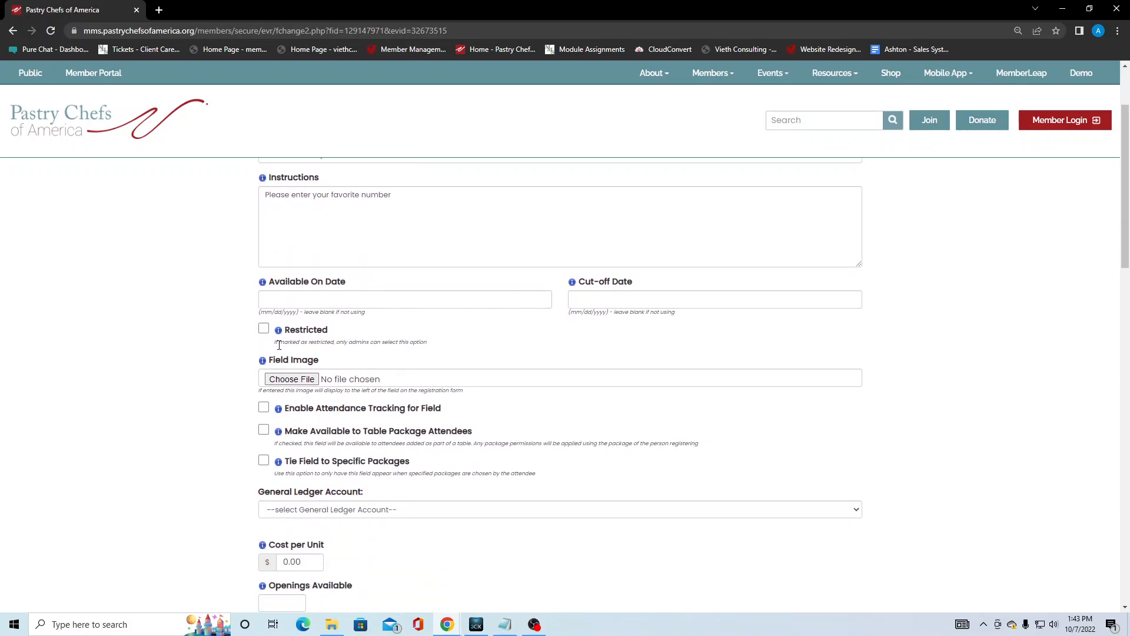
scroll(376, 360, "down", 1)
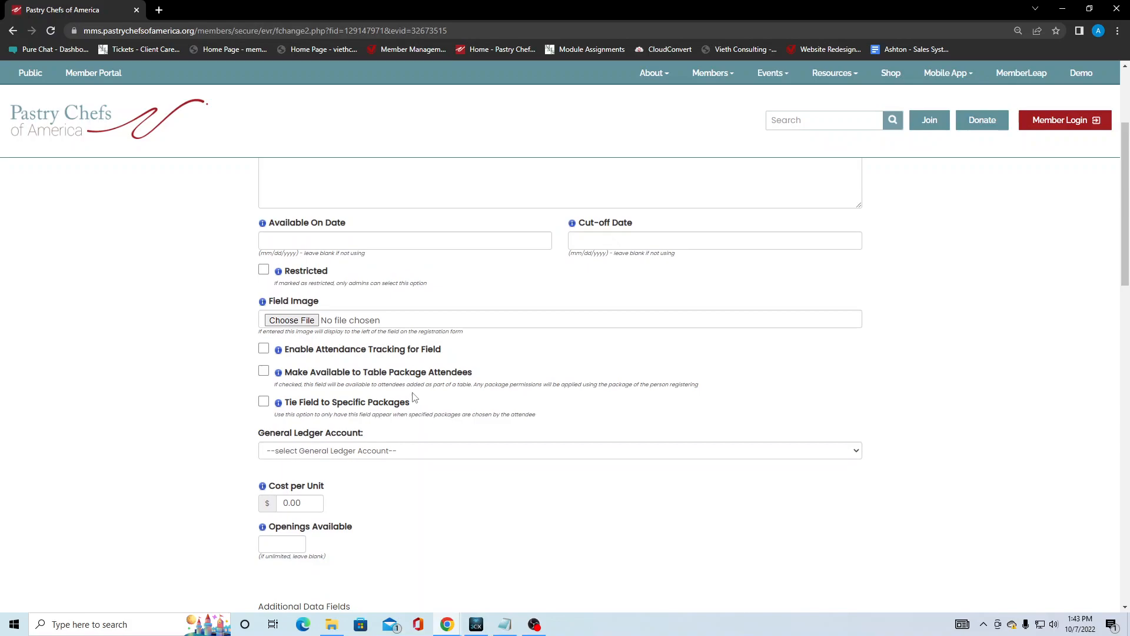
scroll(414, 398, "down", 2)
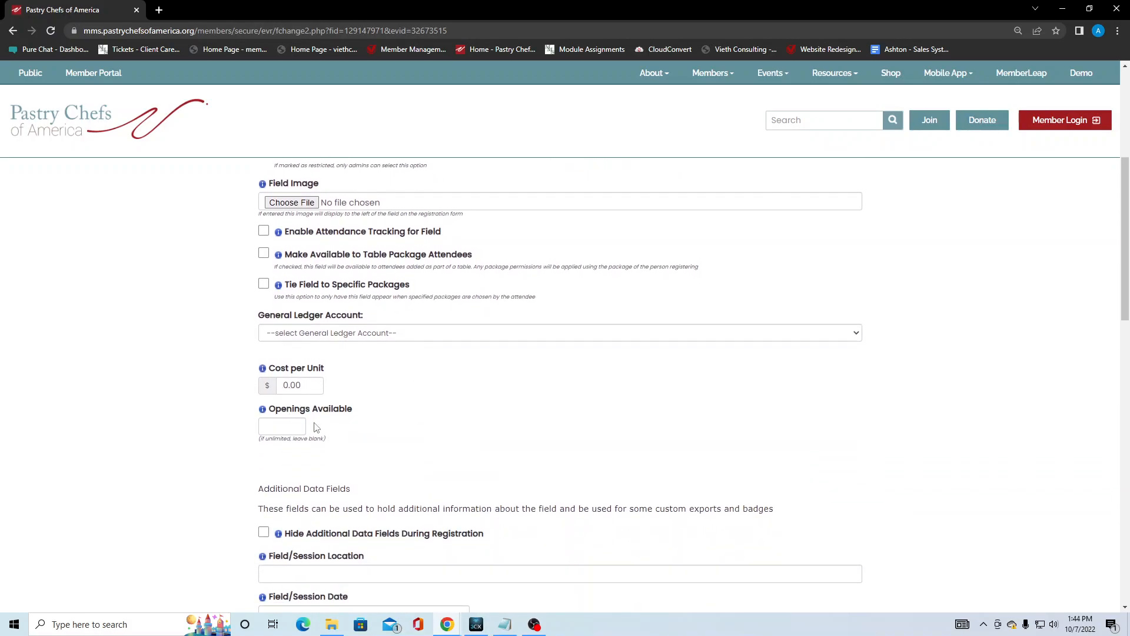
scroll(412, 420, "down", 3)
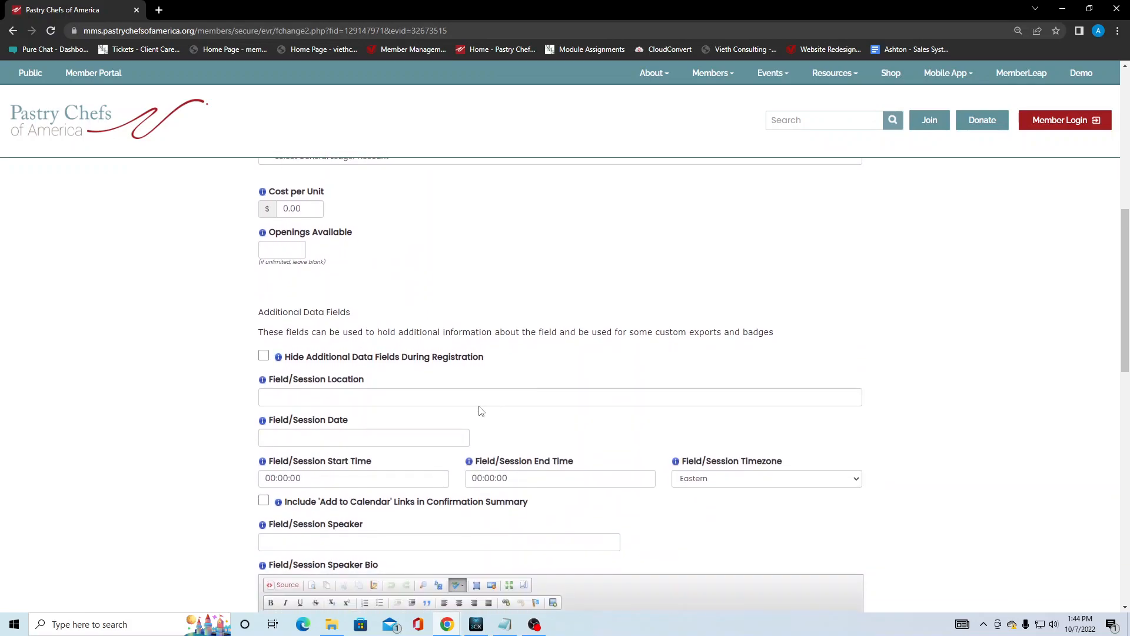
left_click(263, 356)
scroll(381, 331, "down", 4)
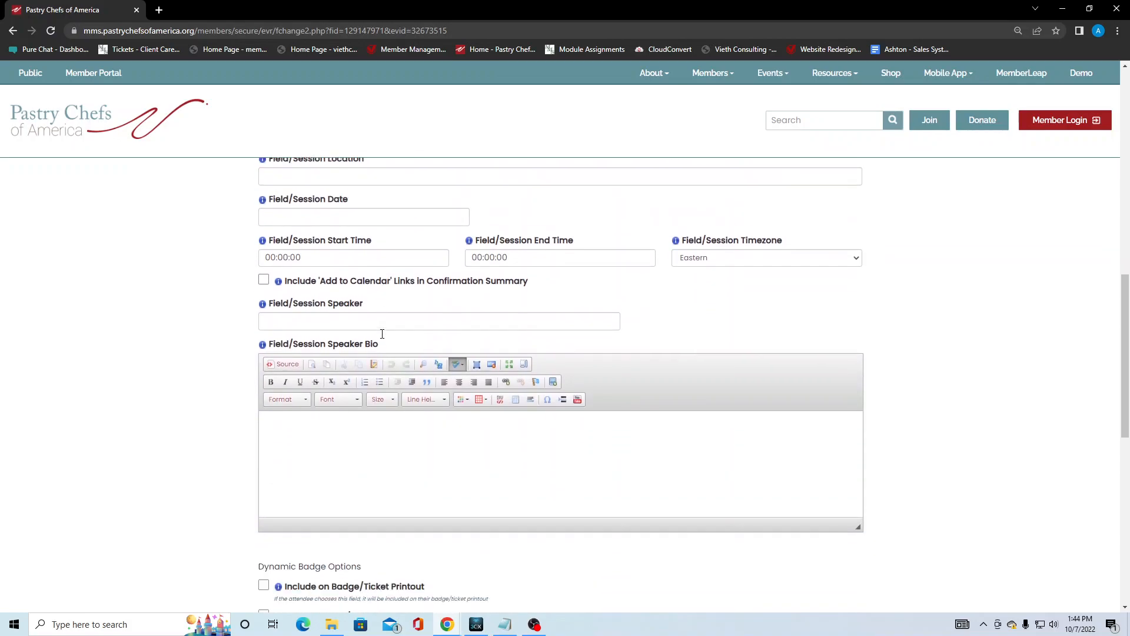
scroll(384, 336, "down", 6)
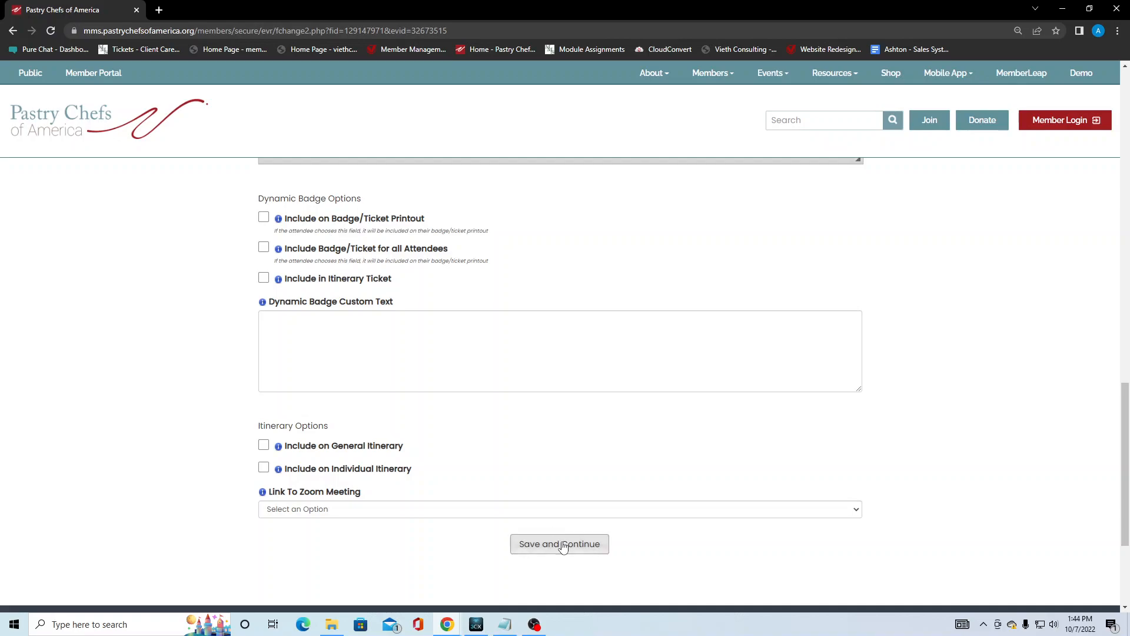
left_click(562, 544)
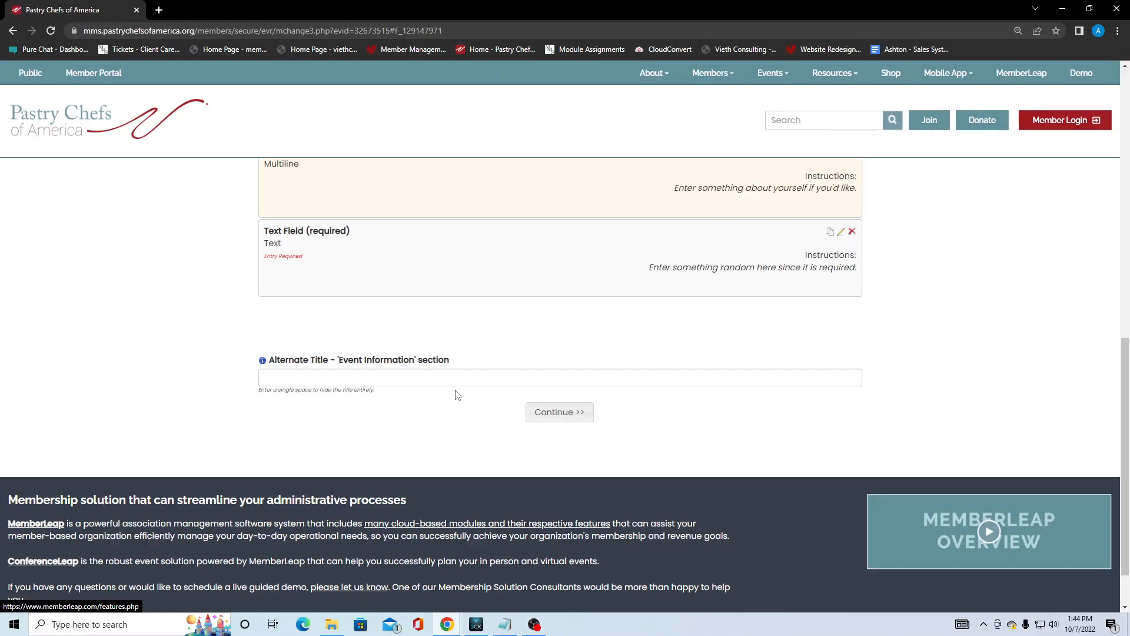
scroll(424, 374, "up", 4)
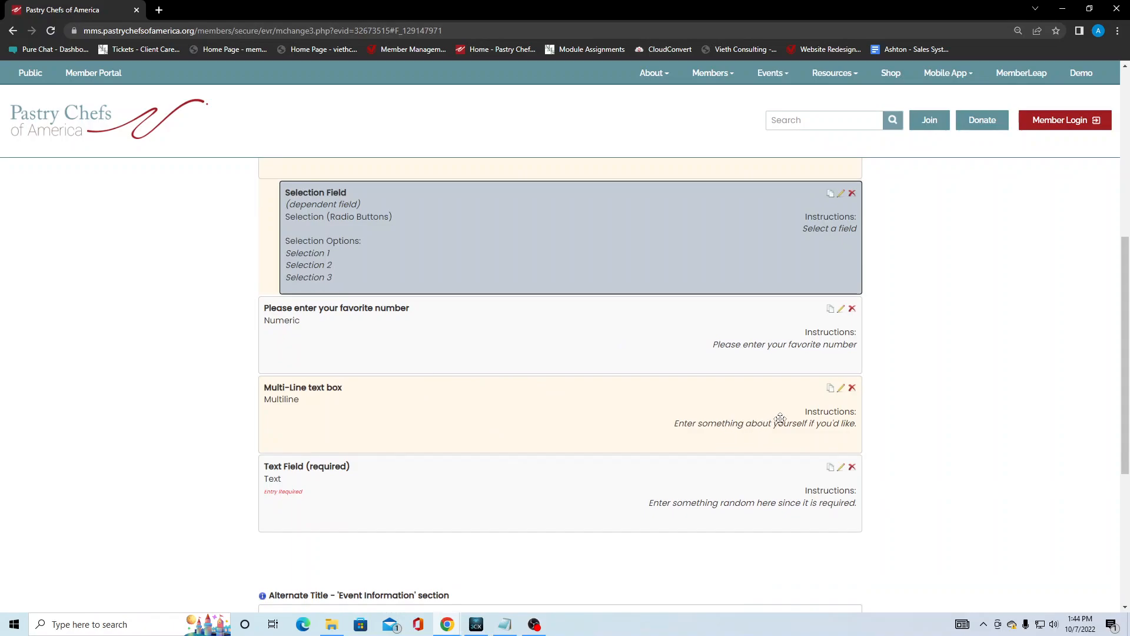
Open the Multi-Line text box field and leave its entry optional after toggling Required.
left_click(841, 391)
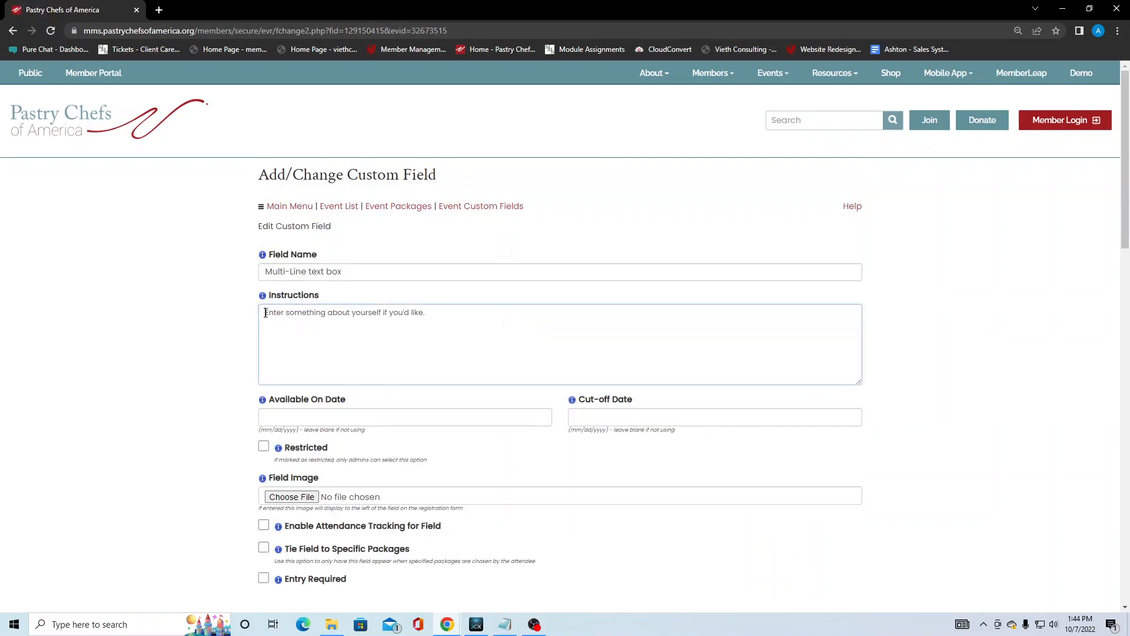
left_click_drag(264, 313, 485, 315)
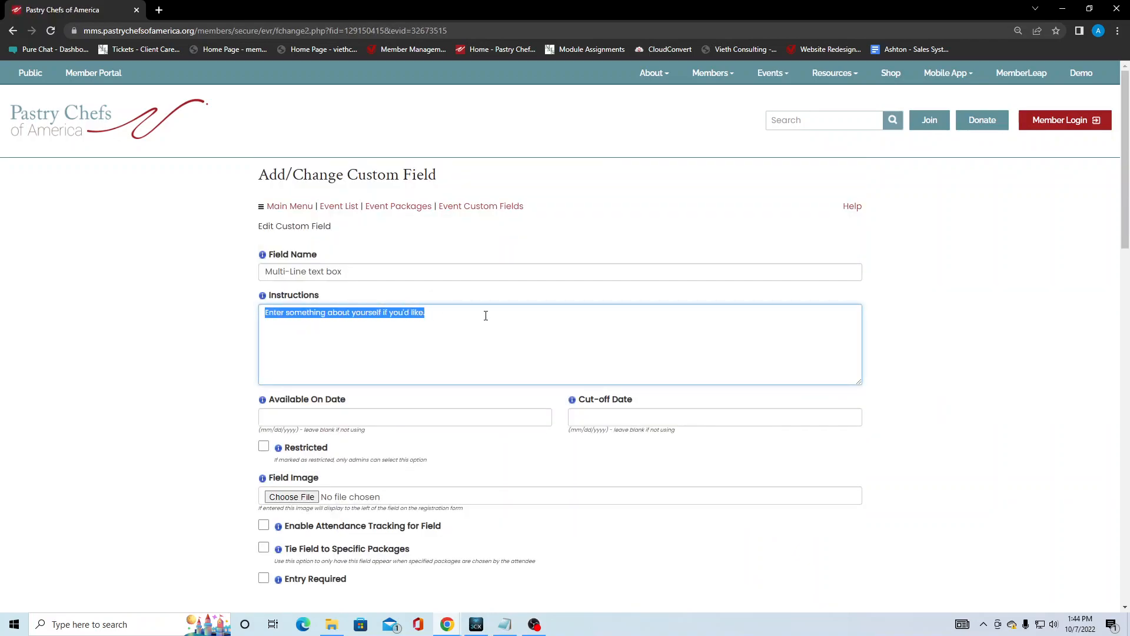
left_click(436, 314)
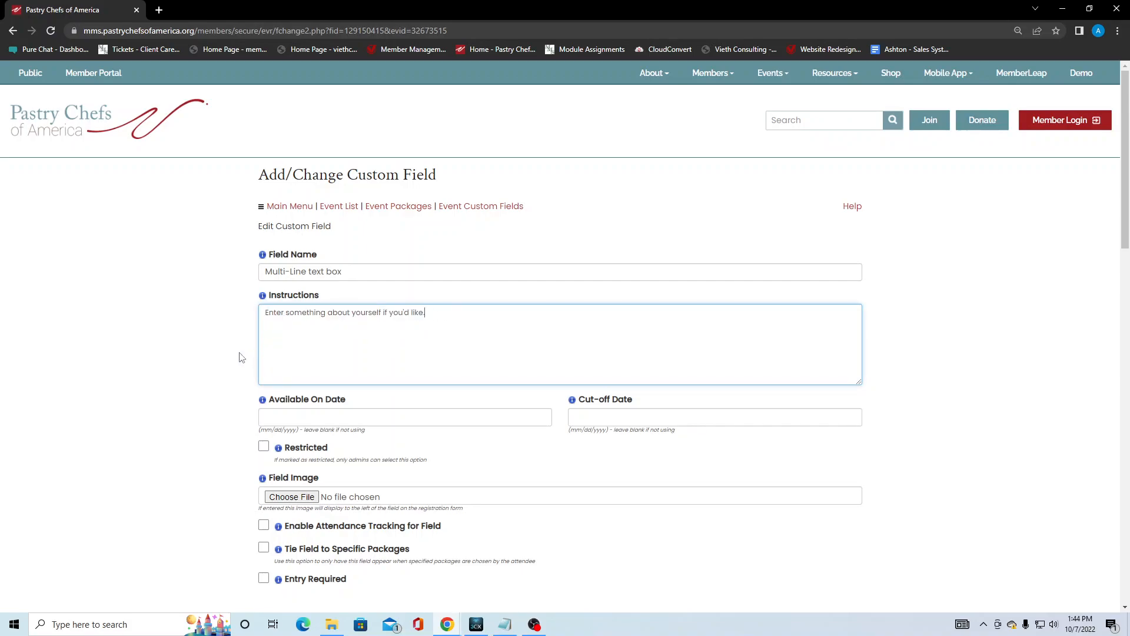
scroll(241, 356, "down", 3)
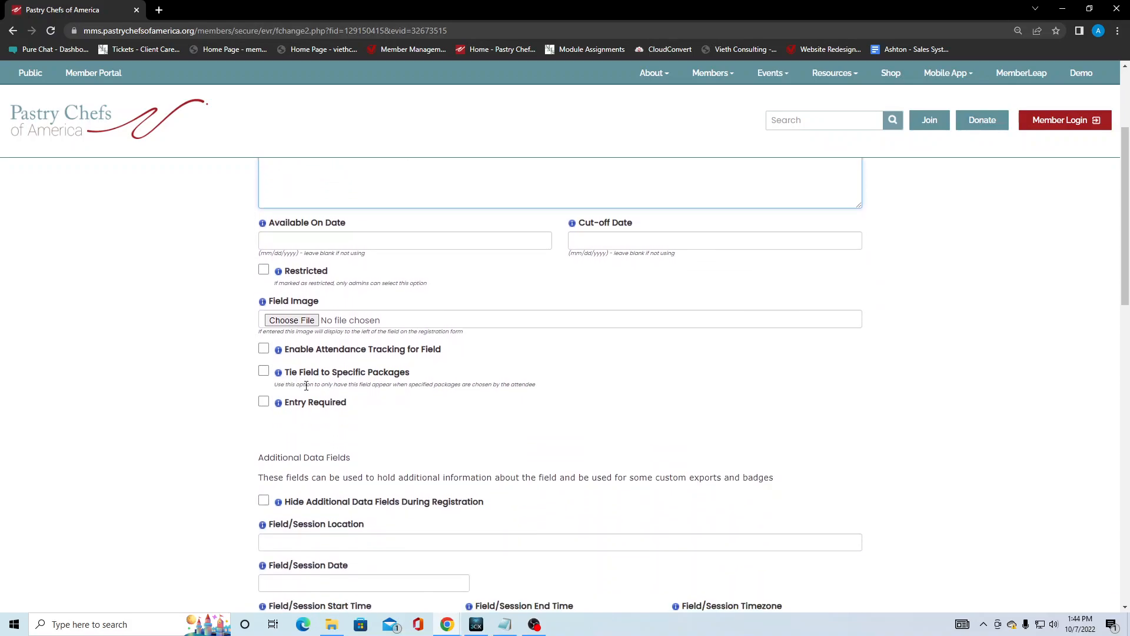
left_click(264, 403)
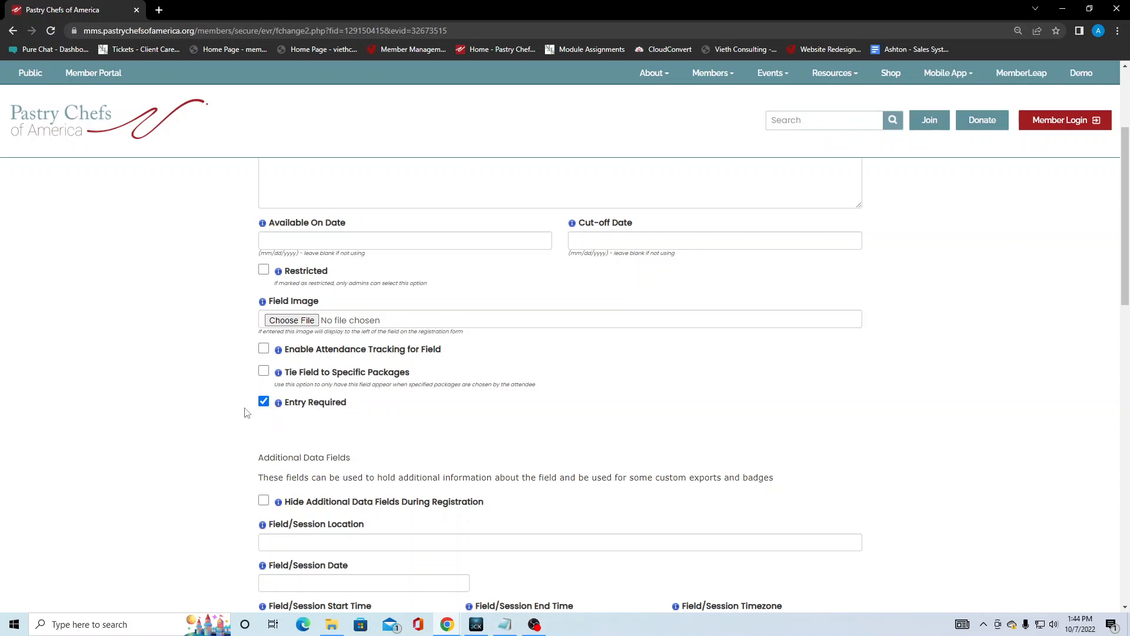
left_click(260, 404)
Make the multi-line text box hide additional data fields during registration and save it.
scroll(208, 402, "down", 3)
left_click(264, 324)
scroll(204, 352, "down", 12)
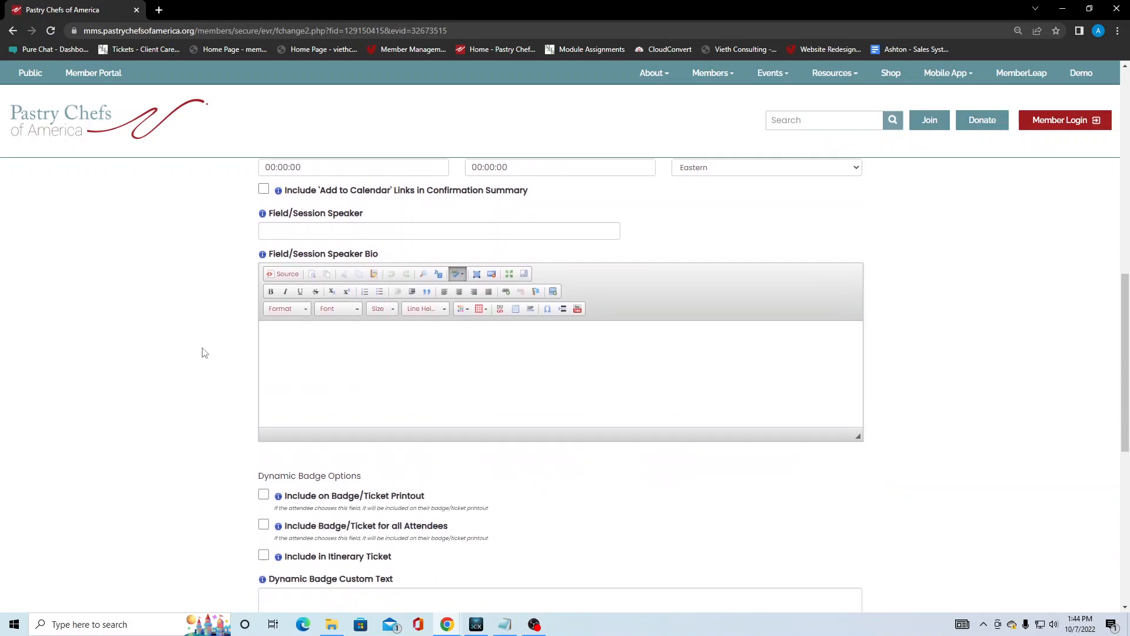
left_click(563, 404)
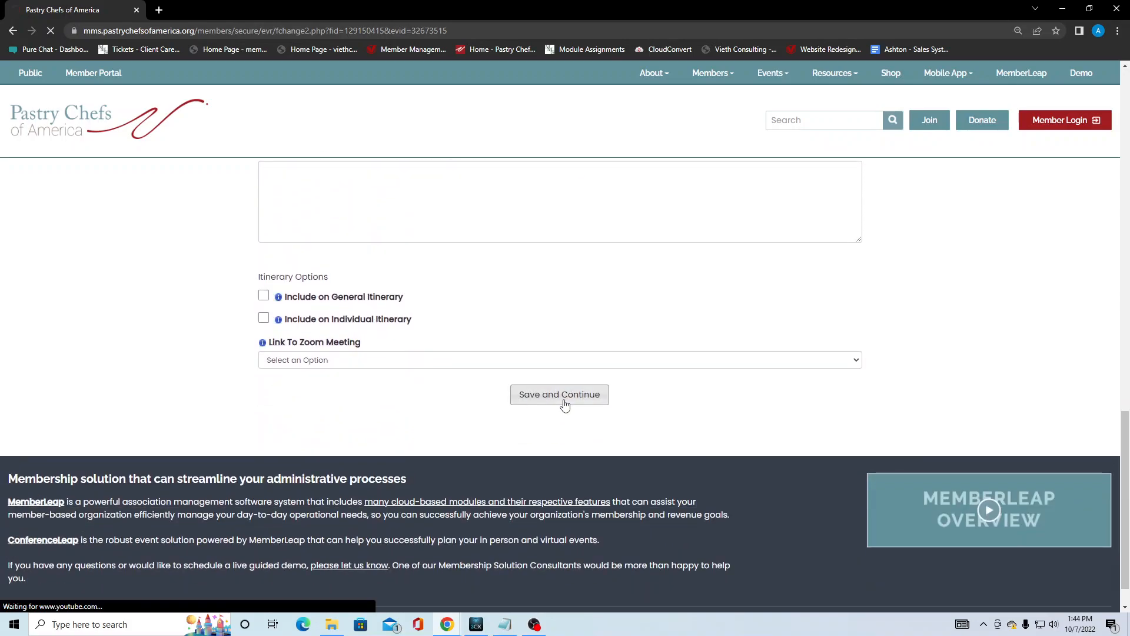
scroll(273, 369, "up", 3)
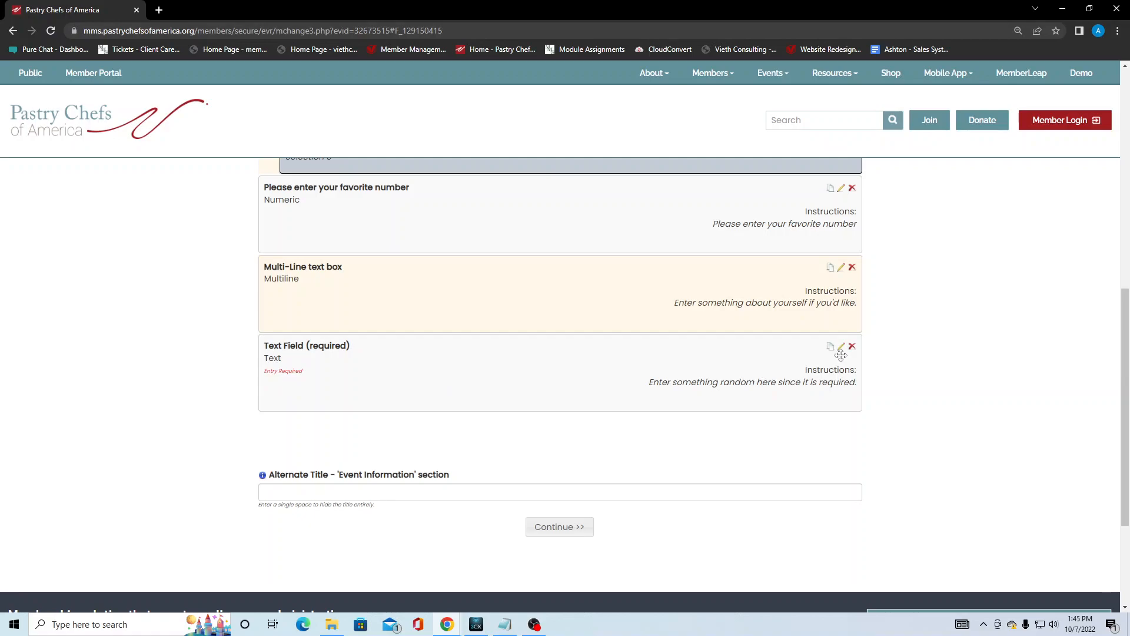
Tick Hide Additional Data Fields During Registration on Text Field (required) and save it.
left_click(841, 349)
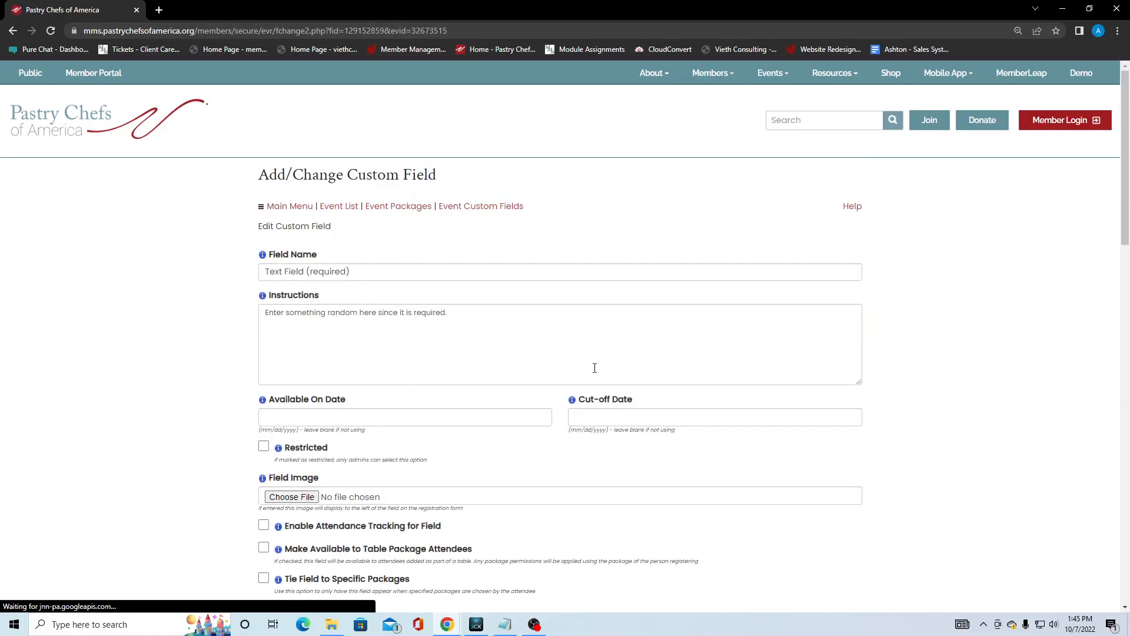
scroll(367, 318, "down", 3)
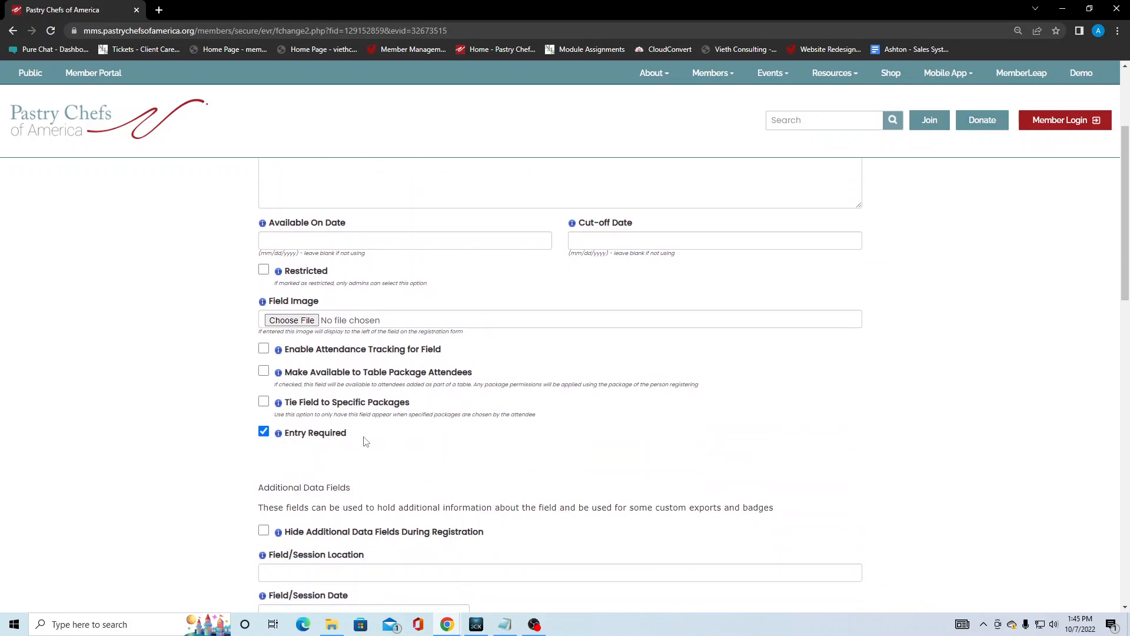
scroll(290, 390, "down", 3)
left_click(264, 353)
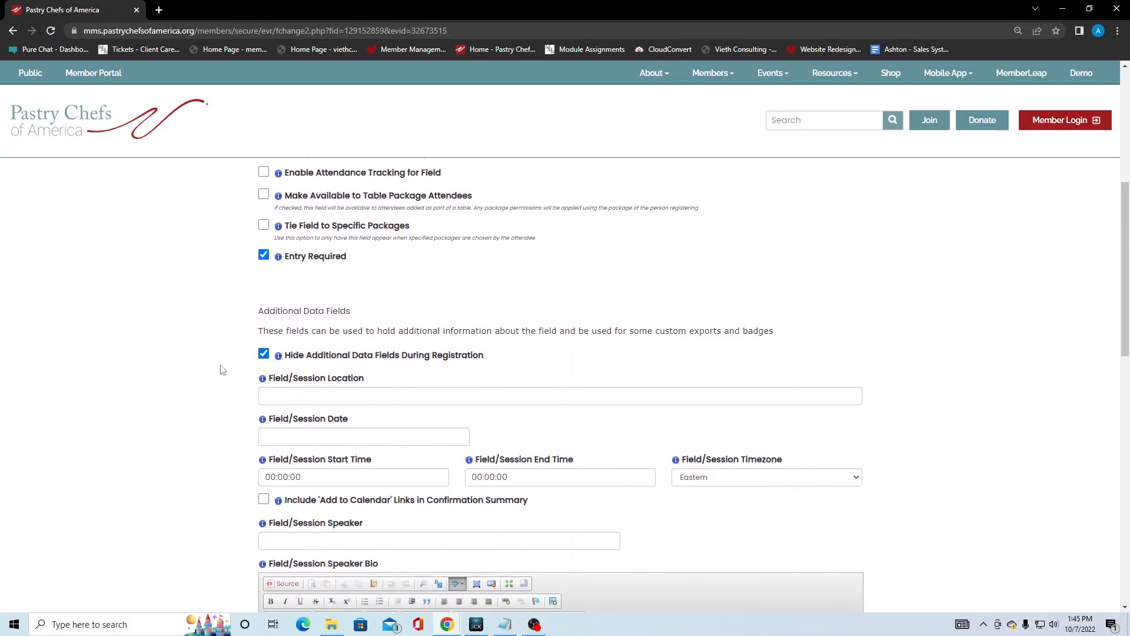
scroll(483, 355, "down", 3)
scroll(526, 364, "down", 7)
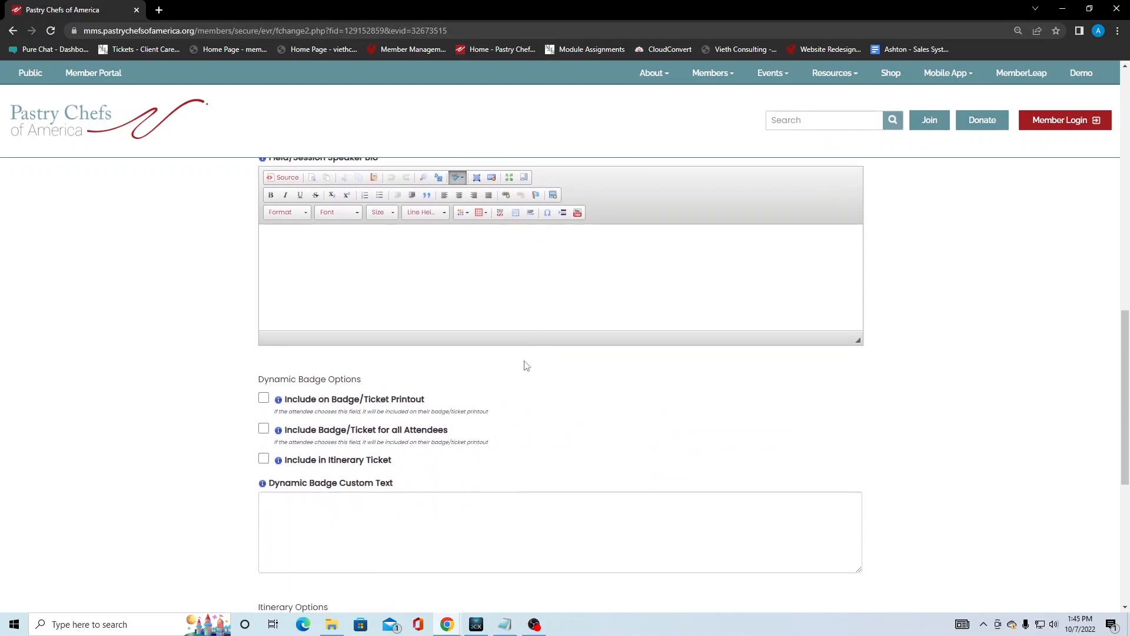
left_click(560, 485)
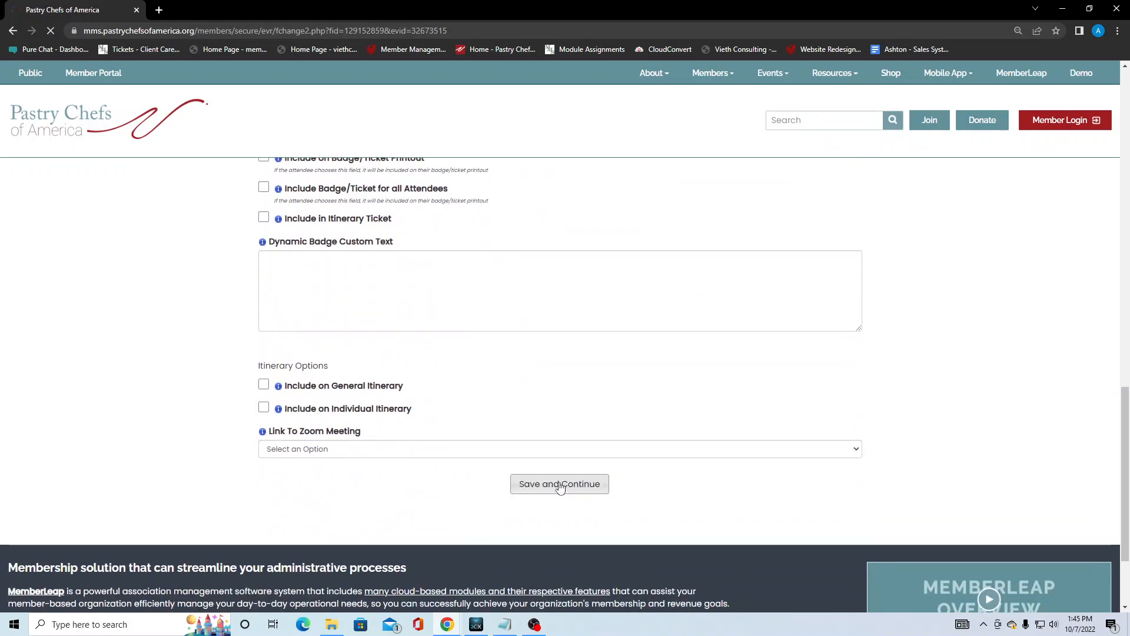
scroll(489, 389, "up", 2)
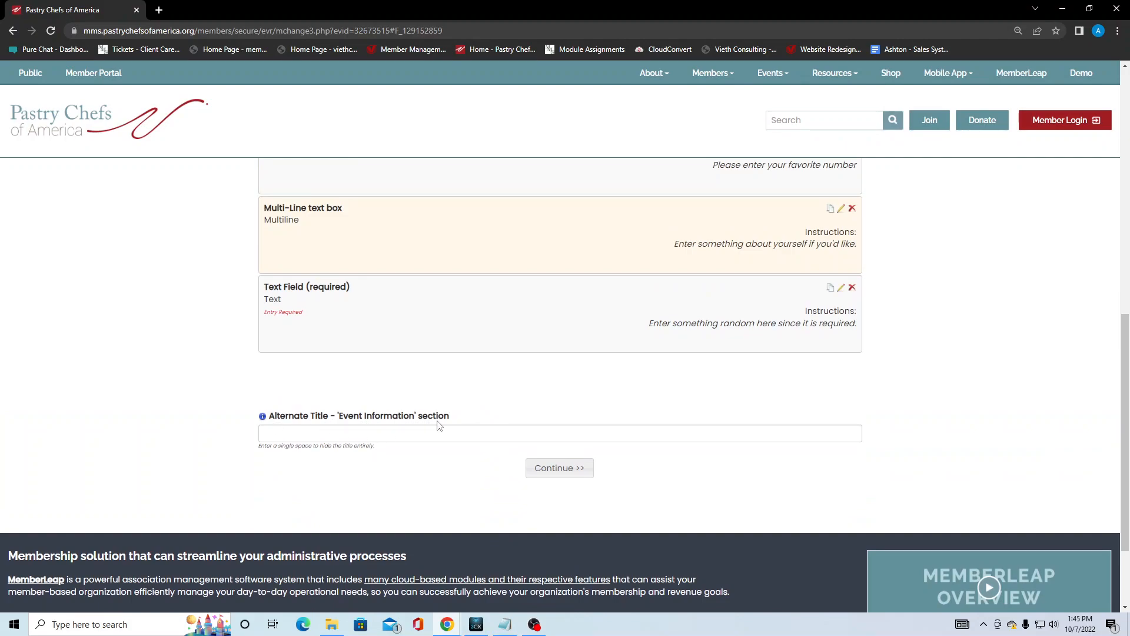
Enter 'Custom Fields' as the Event Information alternate title and continue to the preview page.
left_click(312, 433)
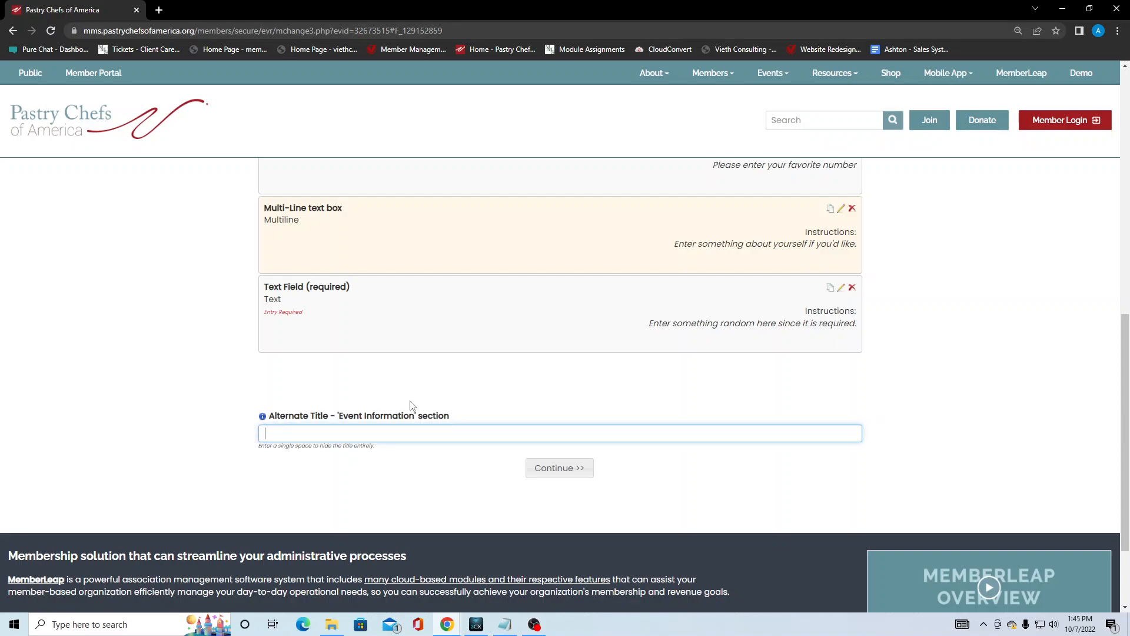
scroll(312, 386, "up", 8)
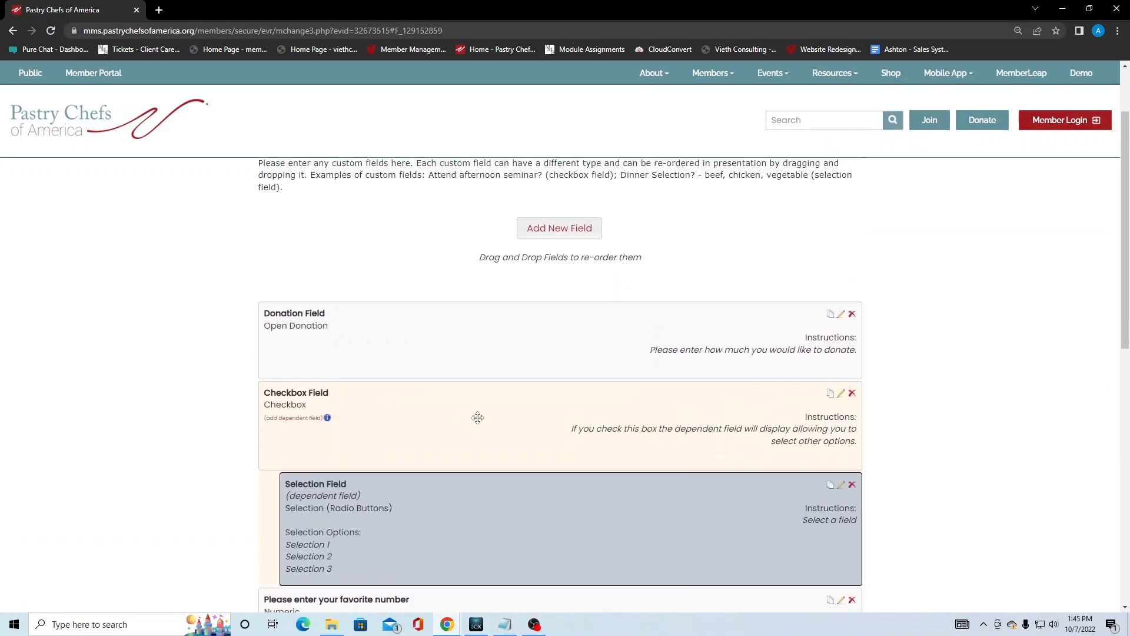
scroll(380, 545, "down", 5)
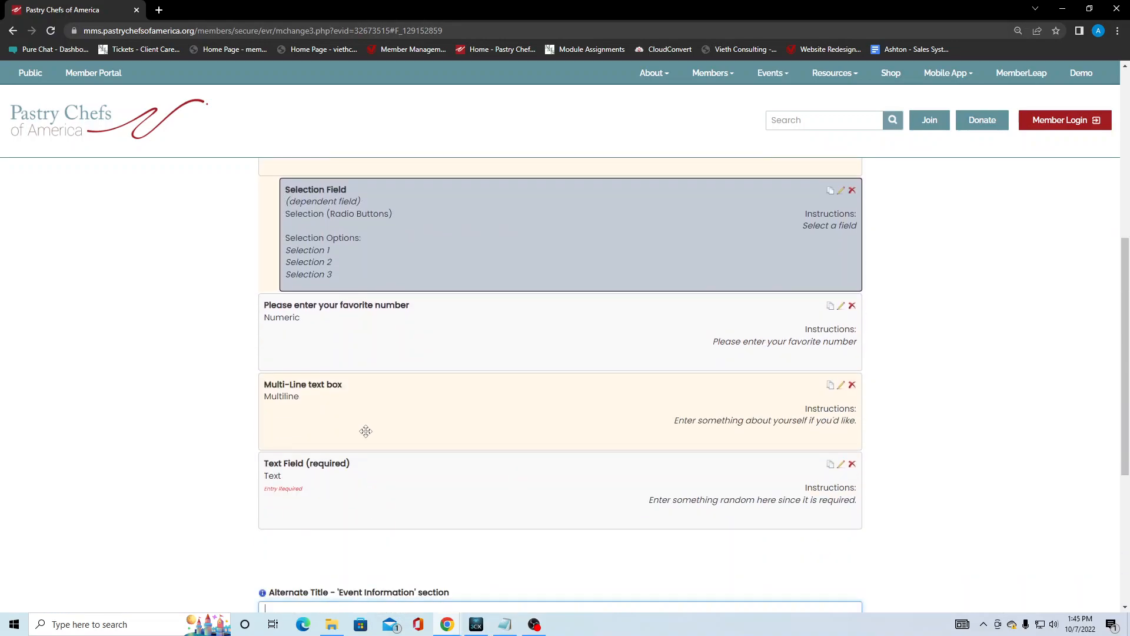
scroll(196, 467, "down", 1)
scroll(196, 467, "down", 2)
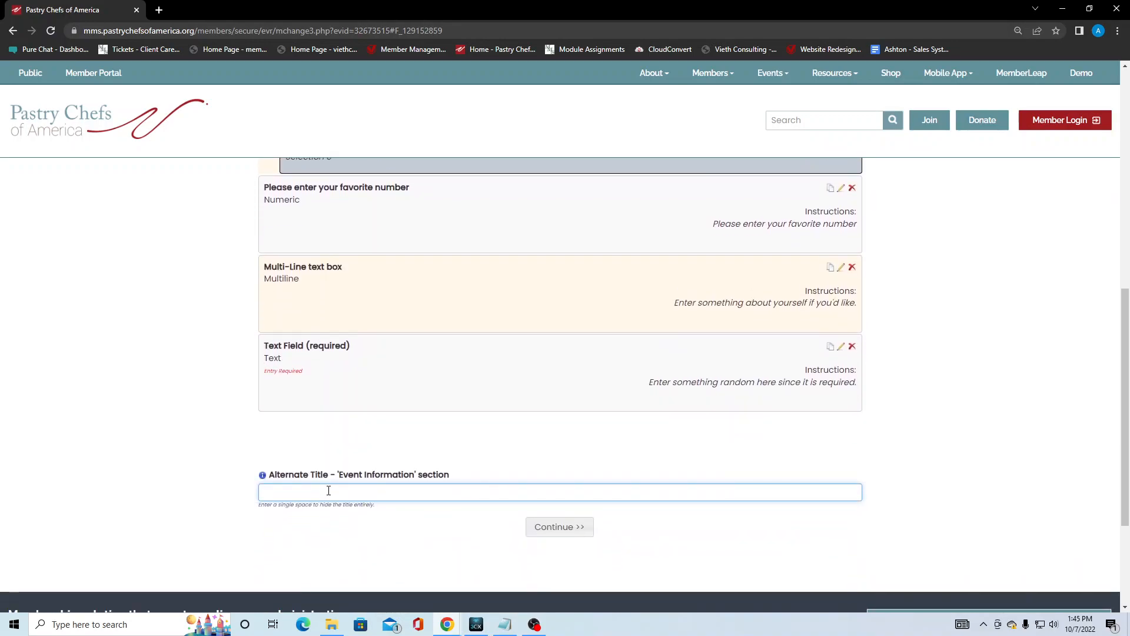
type("om Fields")
left_click(574, 531)
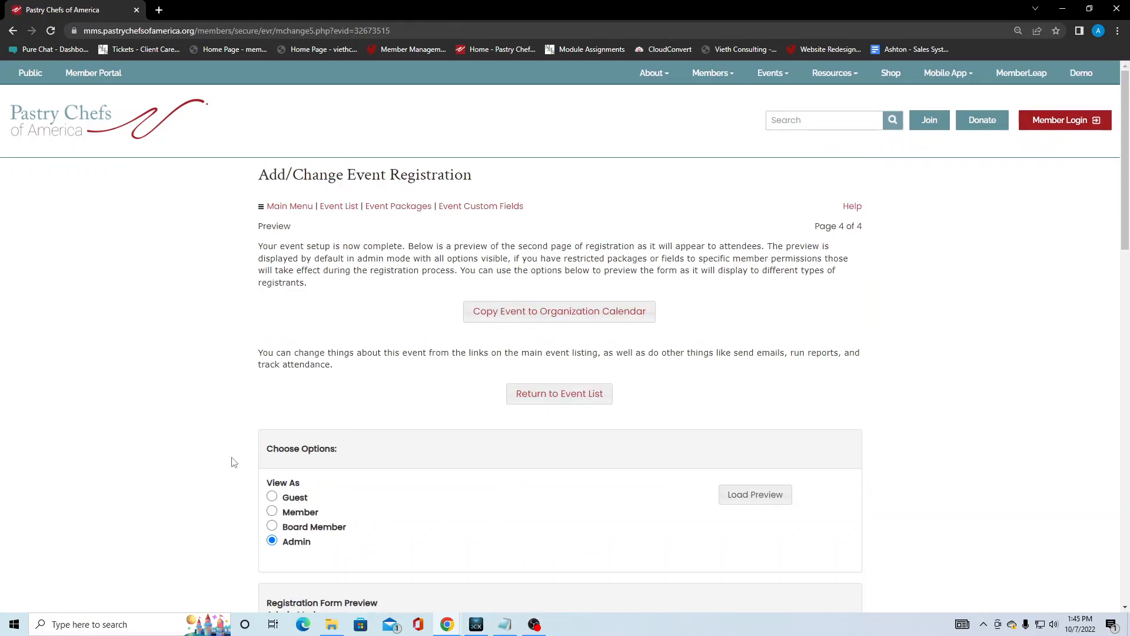
scroll(234, 462, "down", 6)
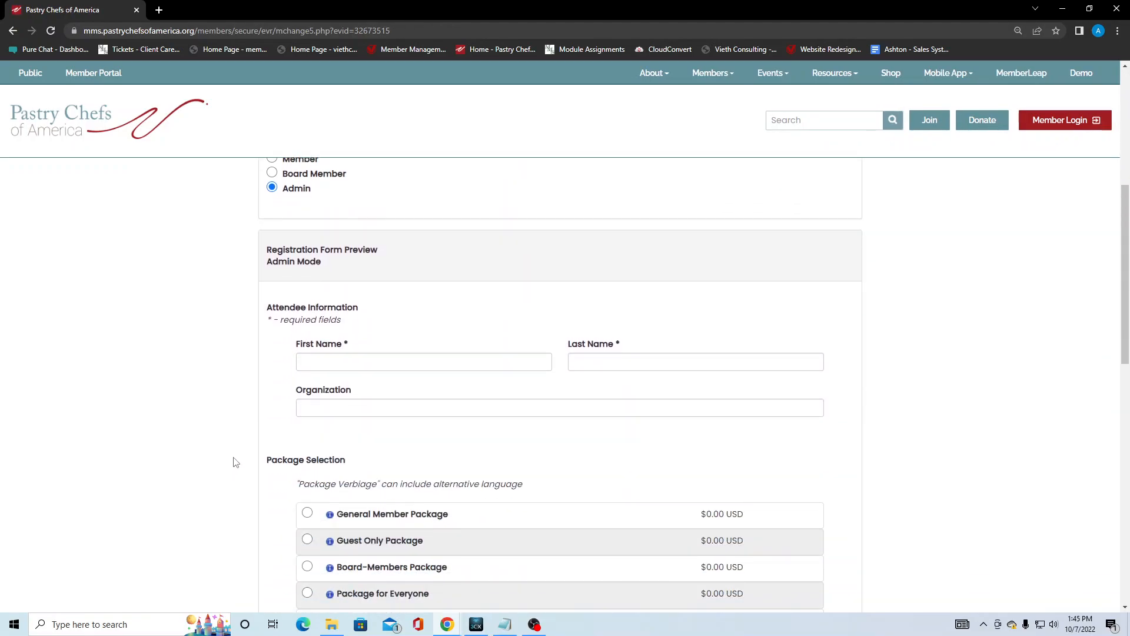
scroll(233, 462, "down", 2)
scroll(235, 462, "down", 2)
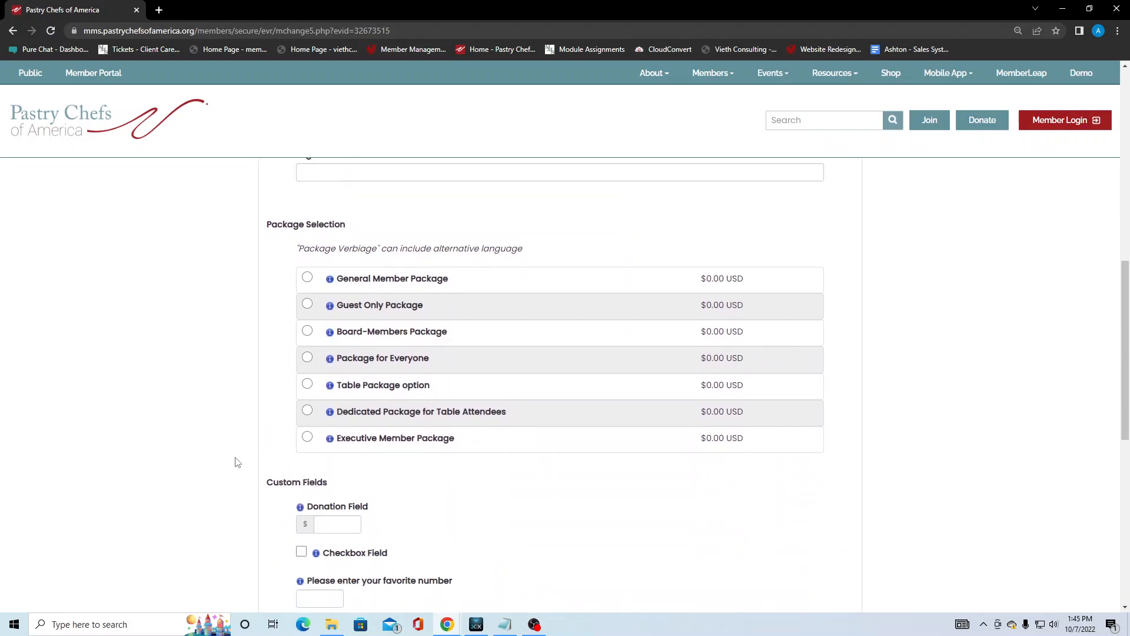
scroll(333, 487, "down", 2)
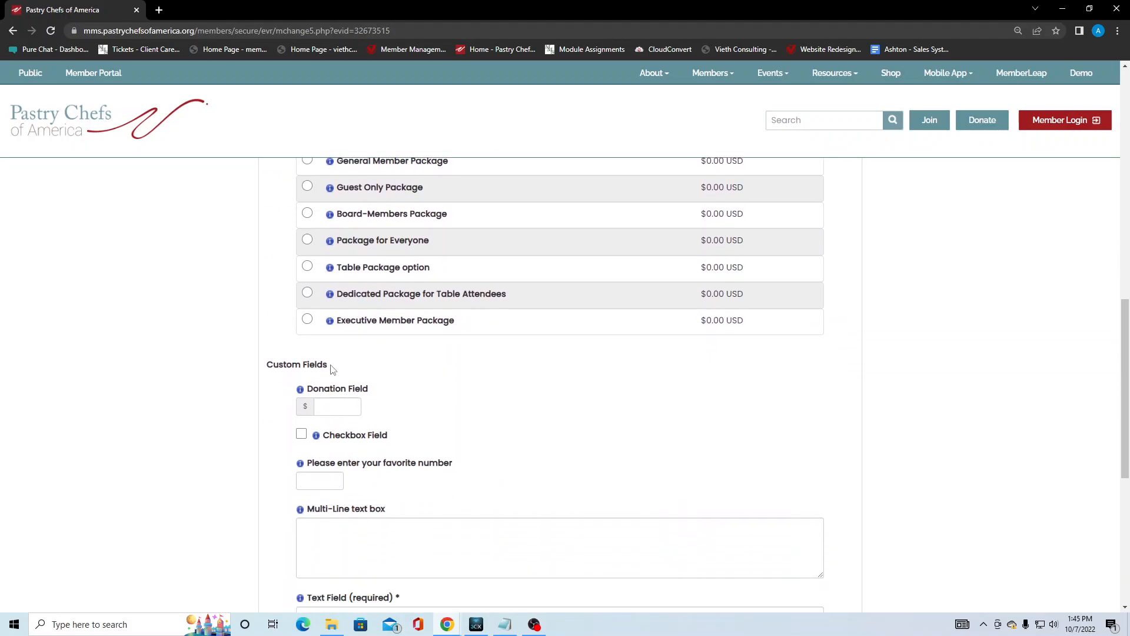
left_click_drag(331, 369, 264, 369)
left_click(423, 382)
scroll(377, 379, "down", 1)
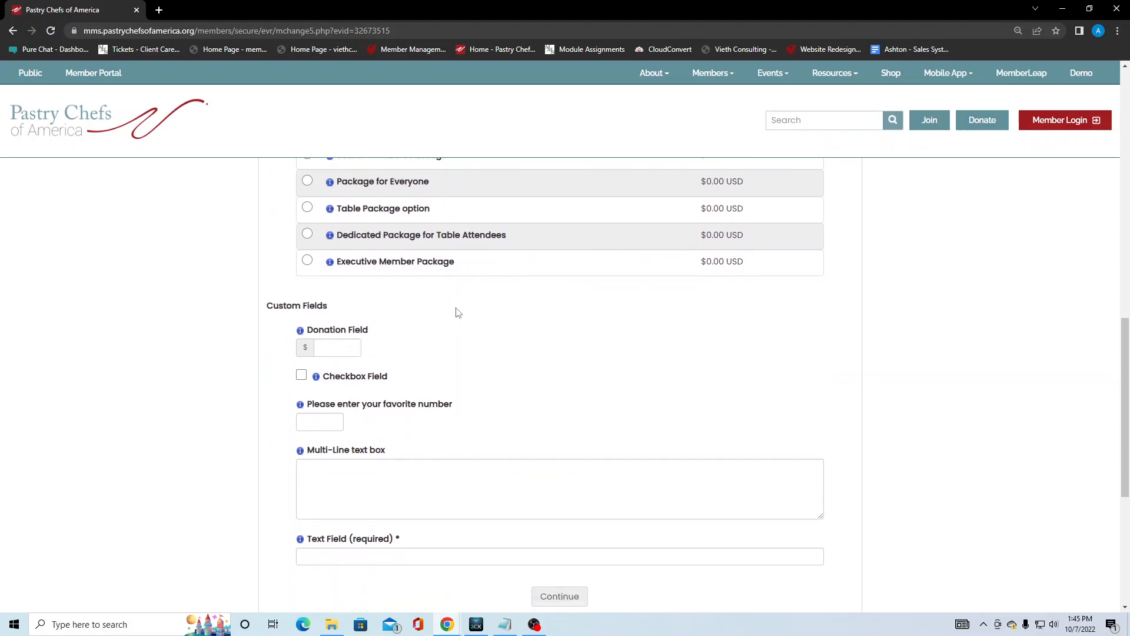
scroll(399, 353, "down", 2)
scroll(522, 380, "up", 4)
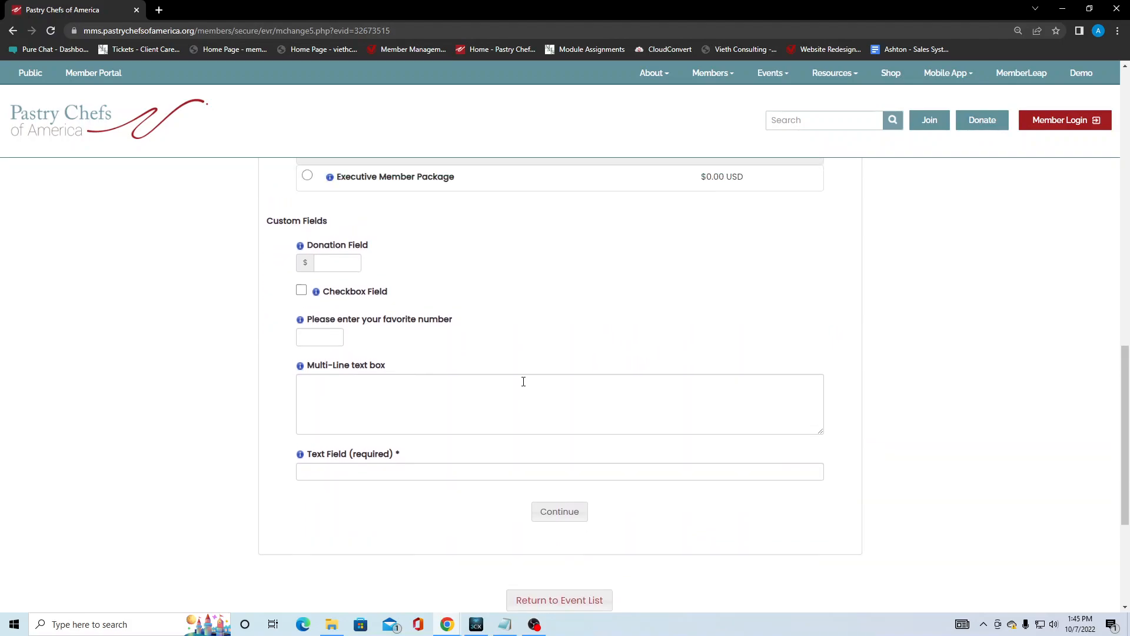
scroll(534, 383, "up", 1)
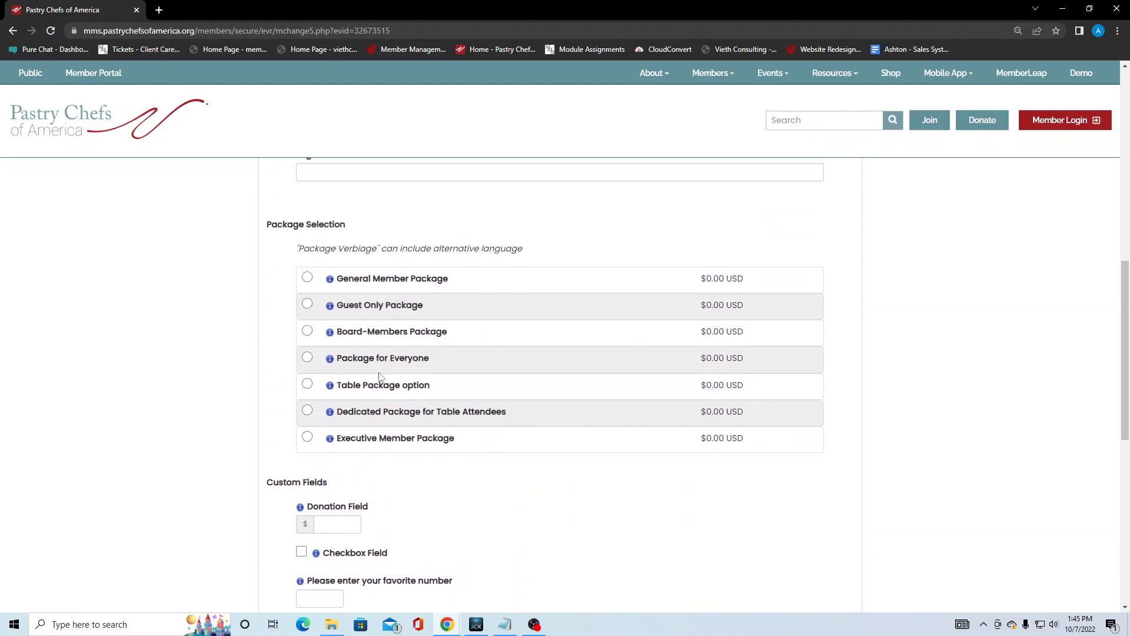
scroll(381, 364, "down", 3)
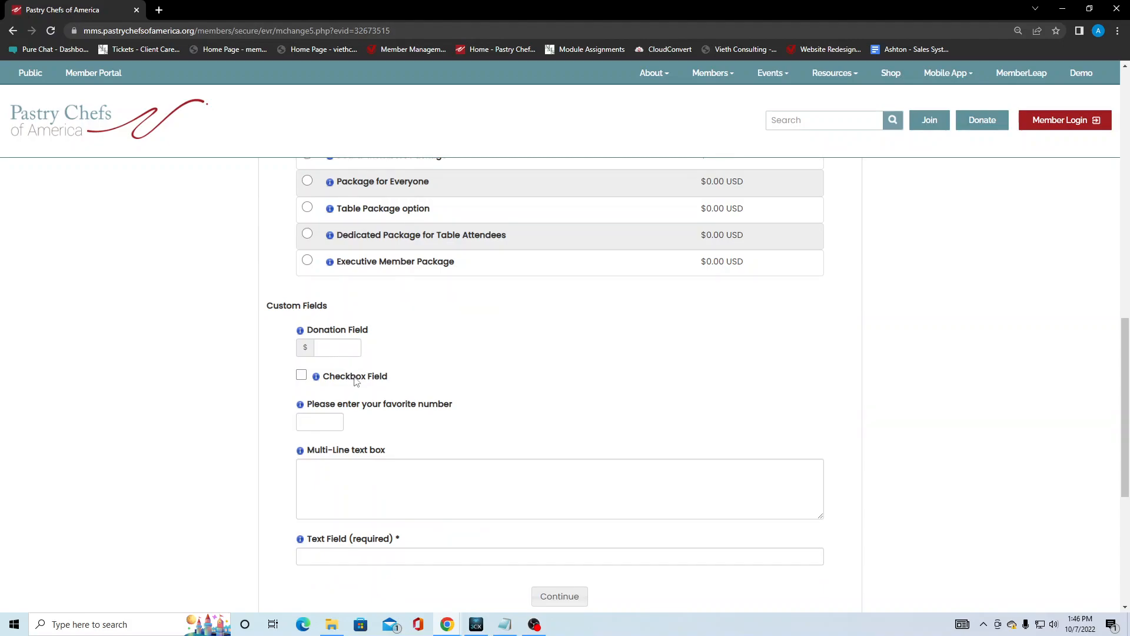
scroll(350, 368, "down", 1)
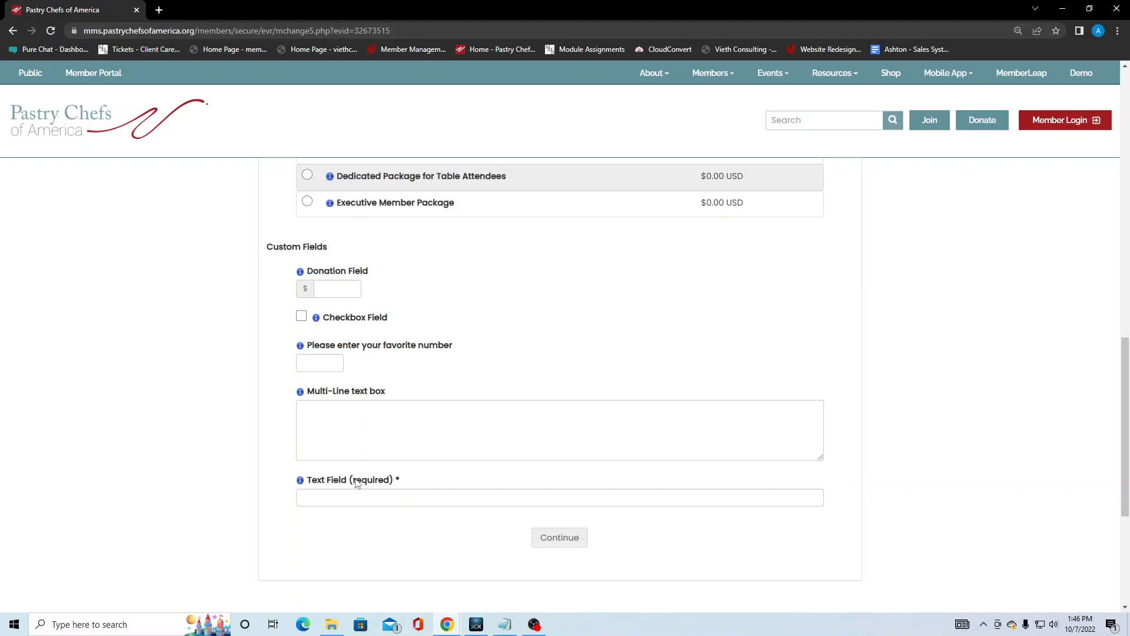
Reveal the instruction text for the Donation Field and the Checkbox Field.
left_click(301, 274)
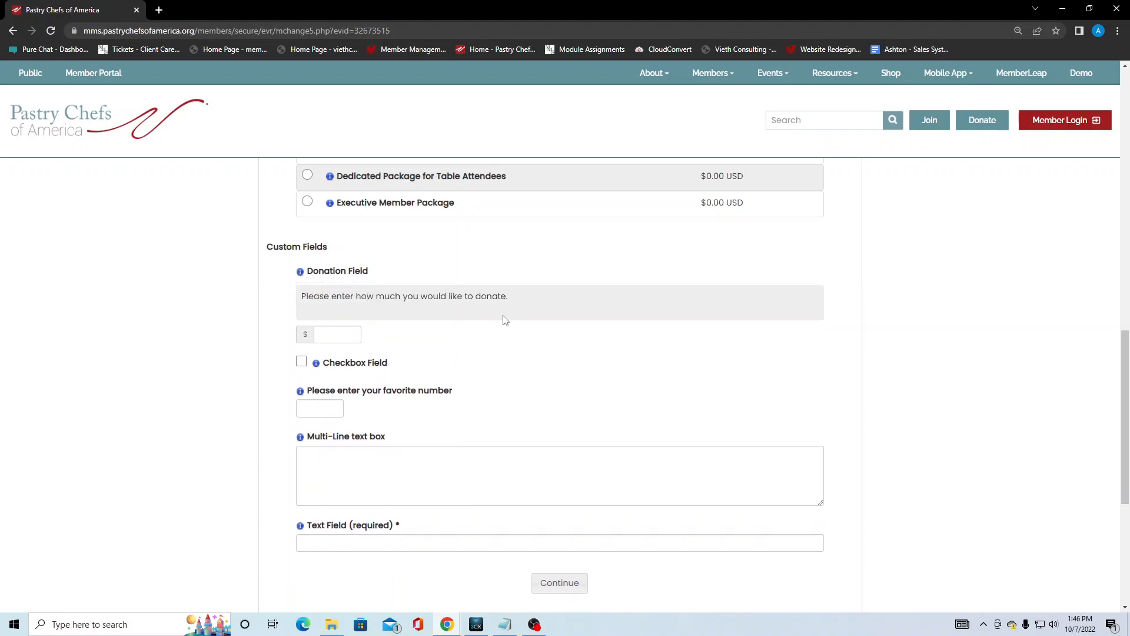
left_click_drag(509, 302, 295, 306)
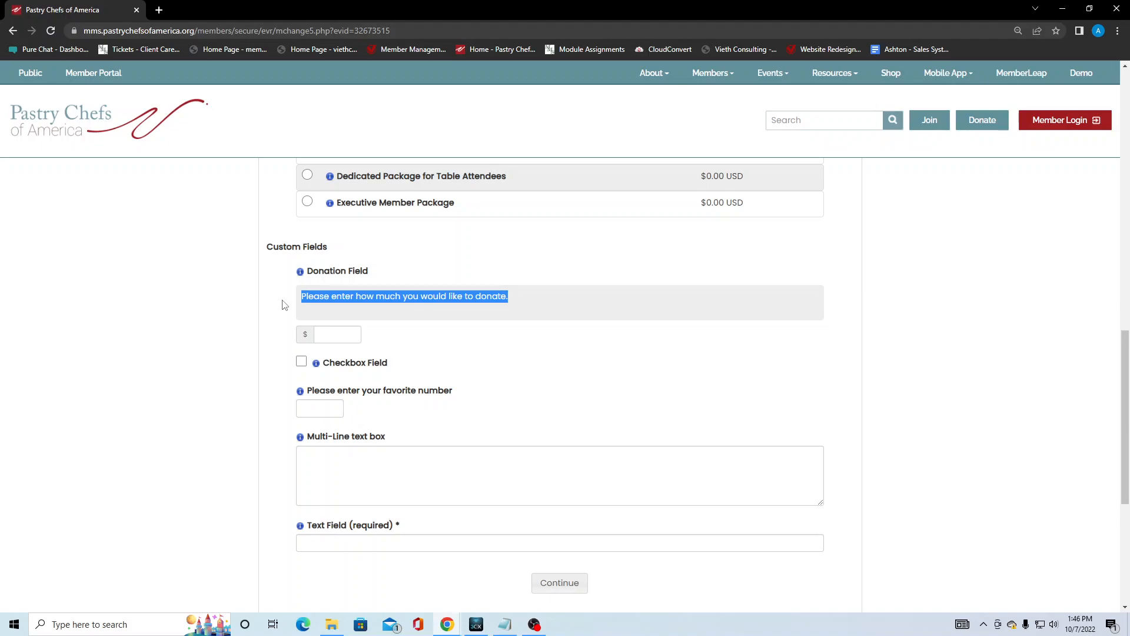
left_click(282, 304)
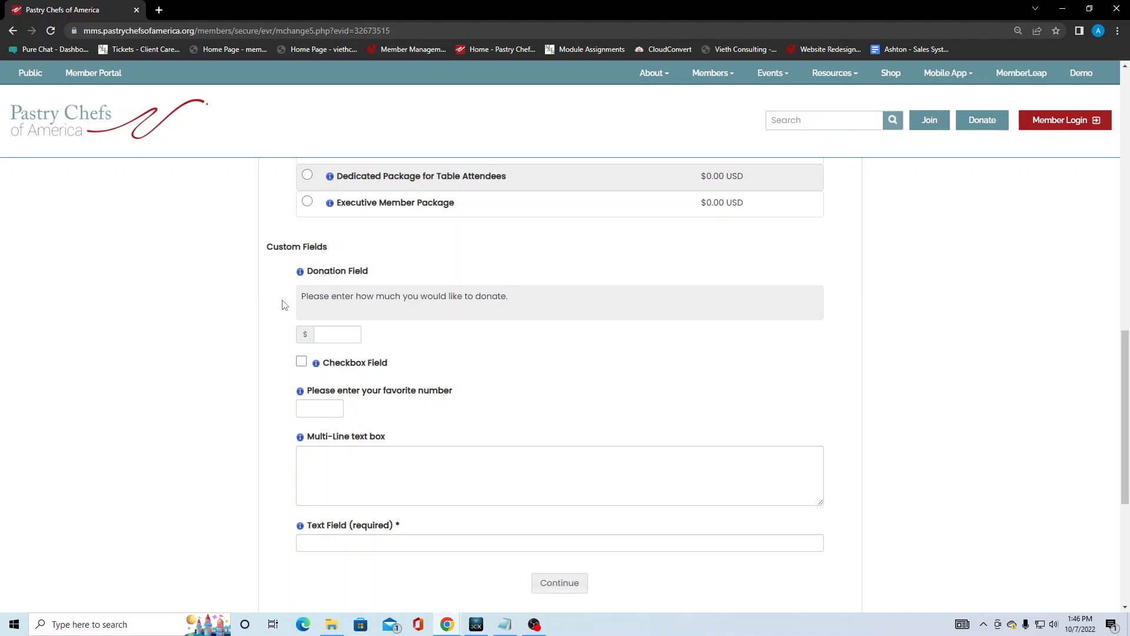
left_click(317, 363)
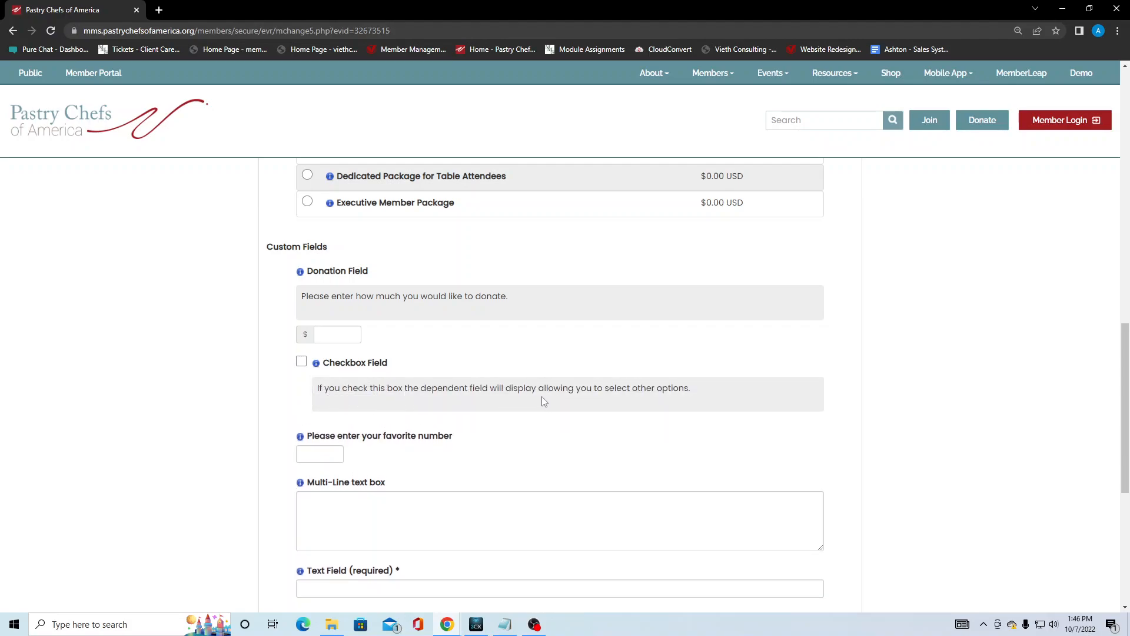
Tick Checkbox Field and review the dependent Selection Field, with Selection 1 preselected.
left_click(302, 360)
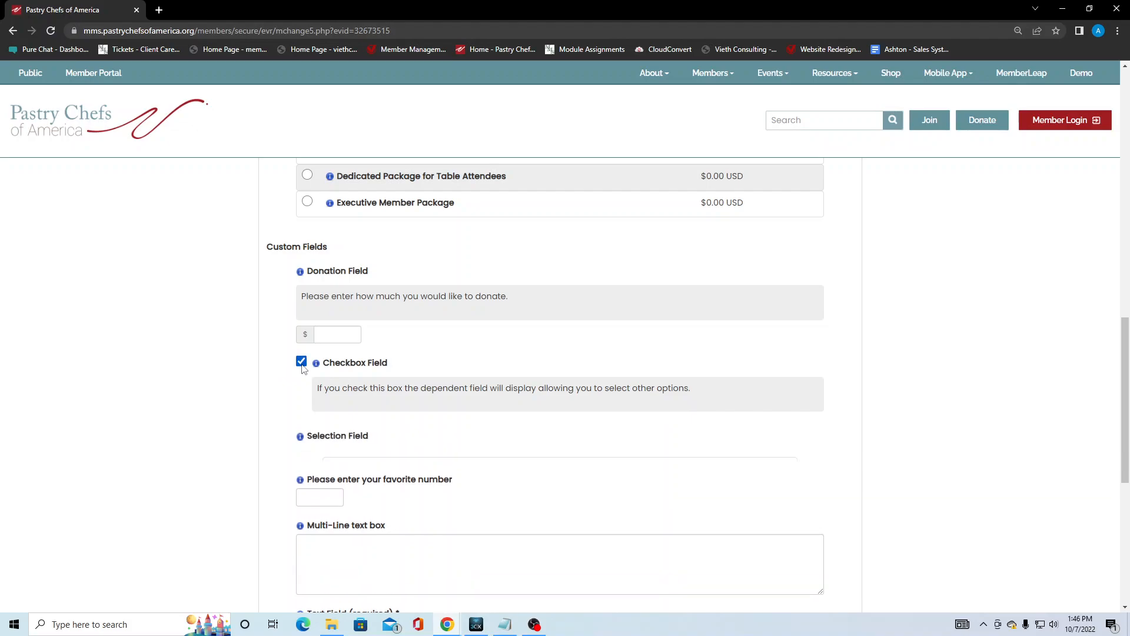
scroll(287, 370, "down", 2)
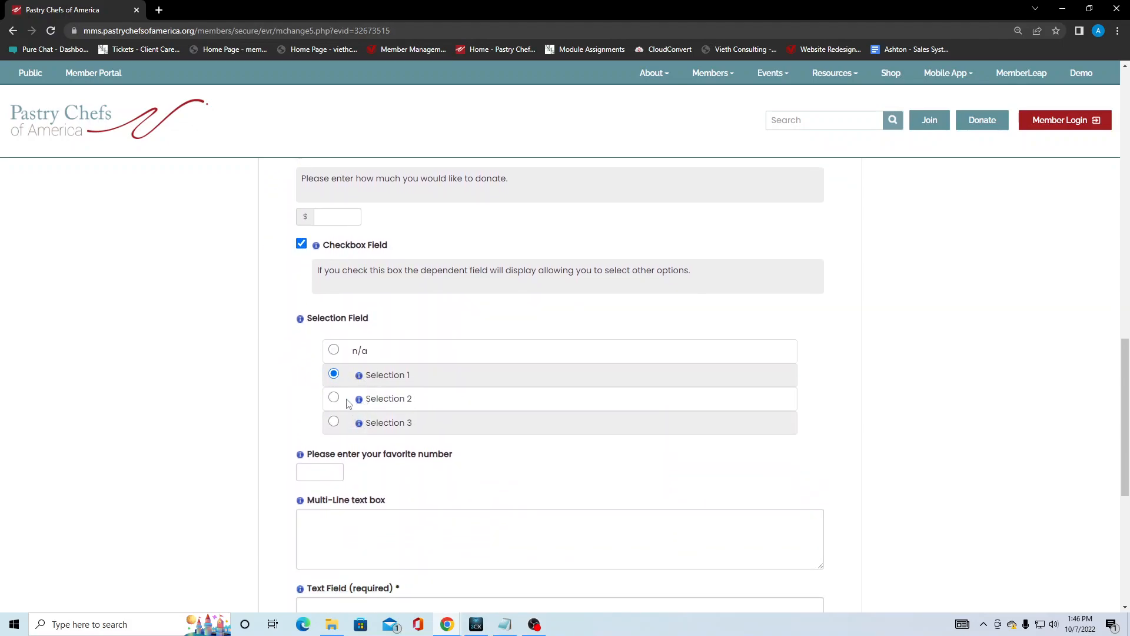
left_click_drag(414, 376, 363, 380)
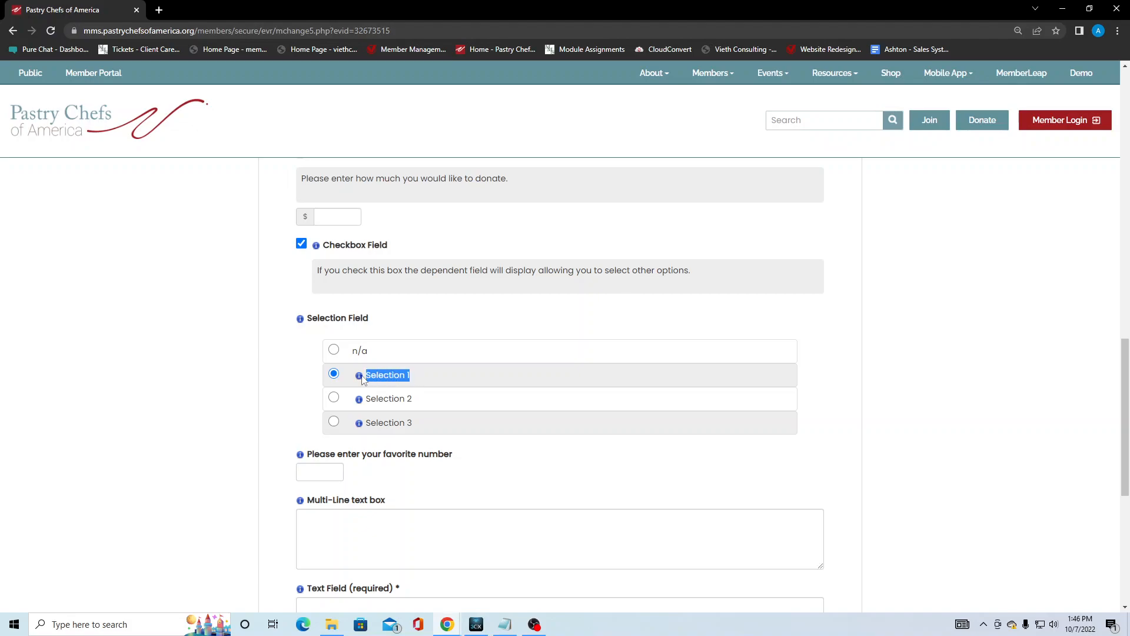
left_click(312, 379)
scroll(312, 382, "down", 2)
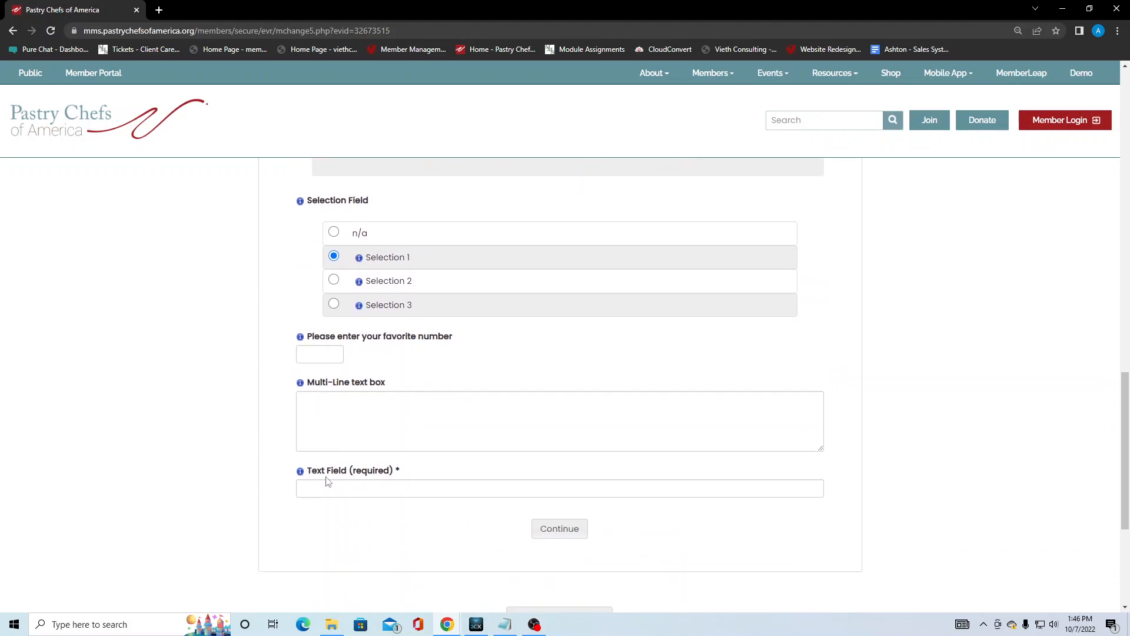
left_click_drag(398, 471, 411, 478)
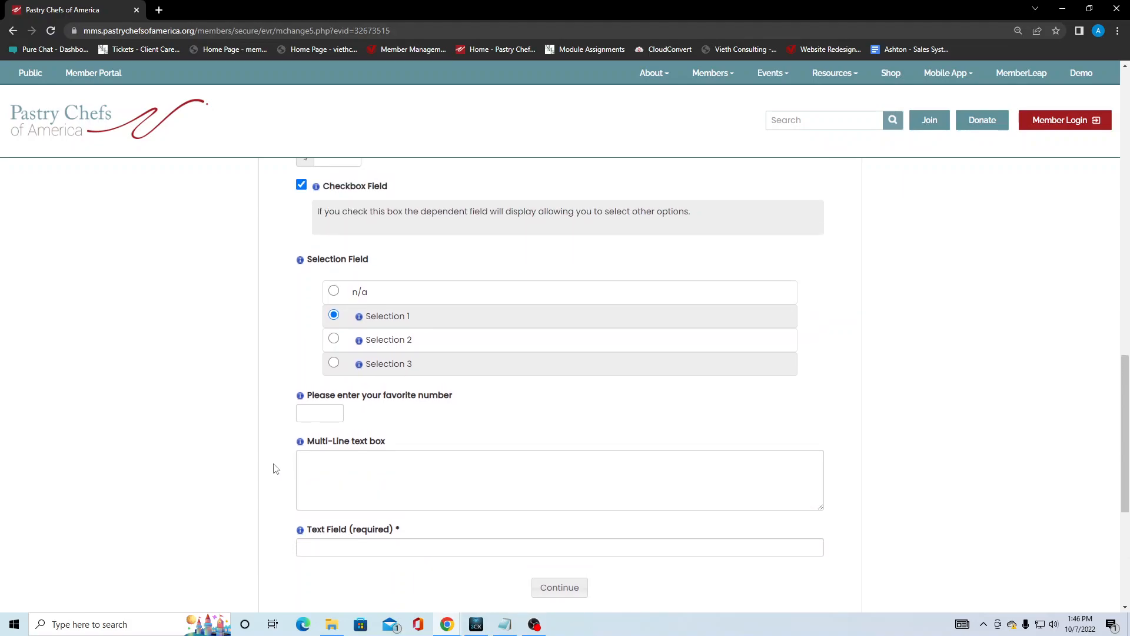
scroll(274, 469, "up", 2)
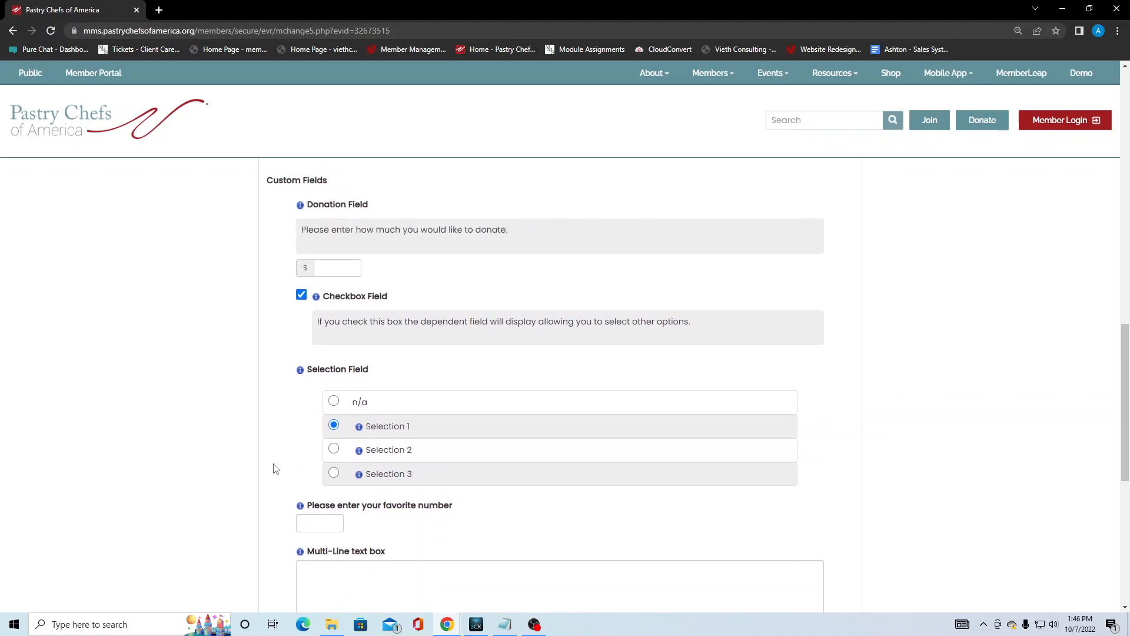